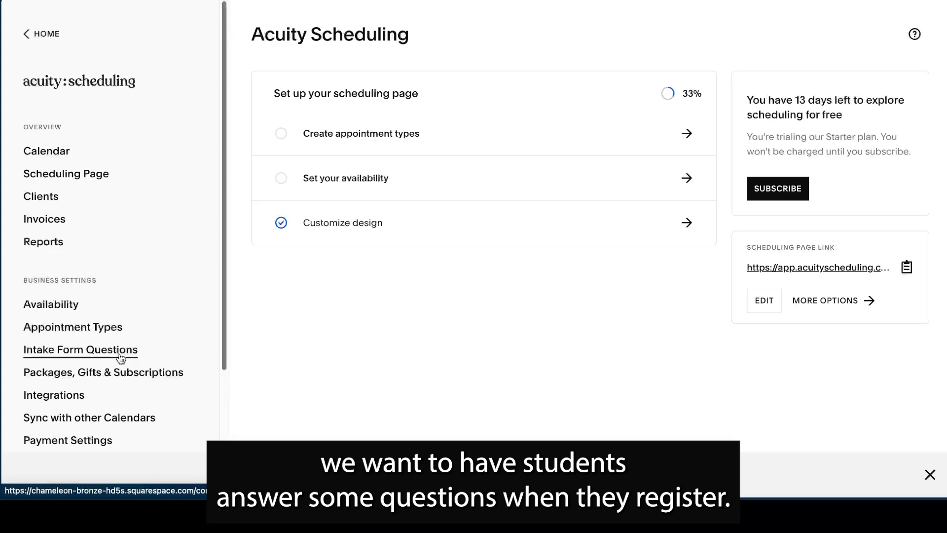
- Create a custom intake form named "Experience Survey" with the description "For us to customize your class and make it the best it can be, let us know:"
left_click(119, 355)
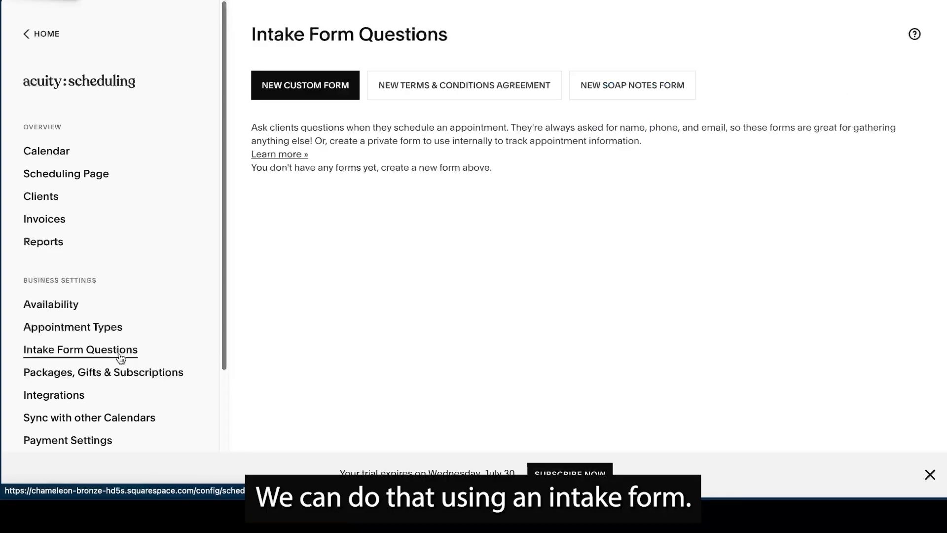
left_click(290, 97)
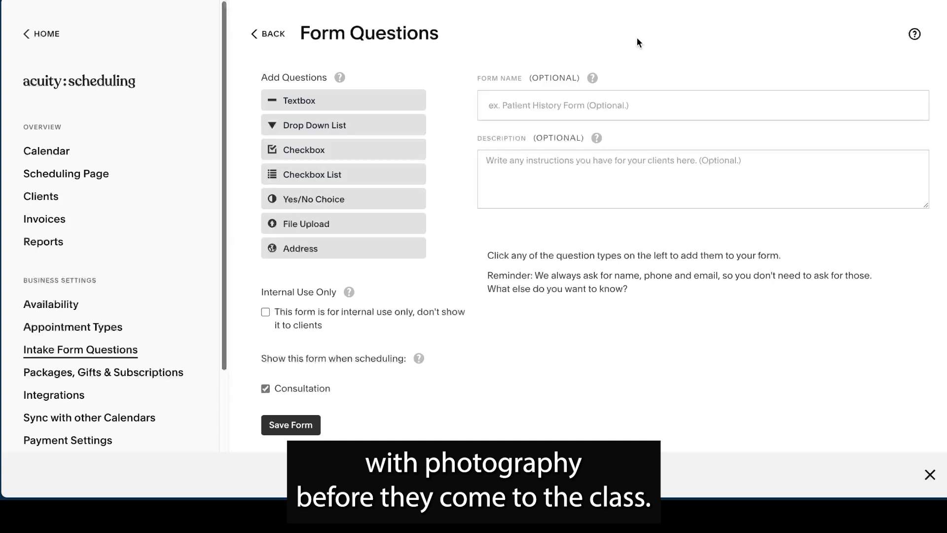
left_click(558, 107)
type("Experience Survey")
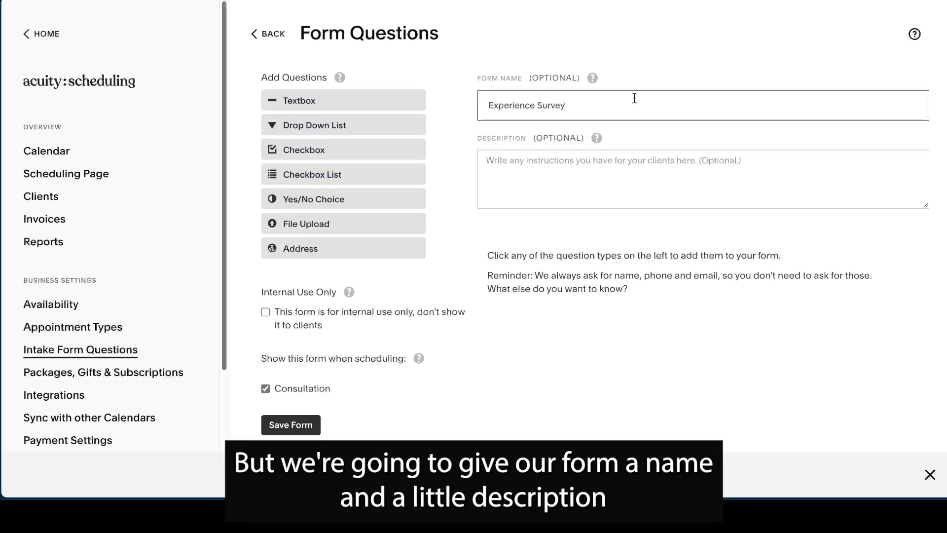
key("Tab")
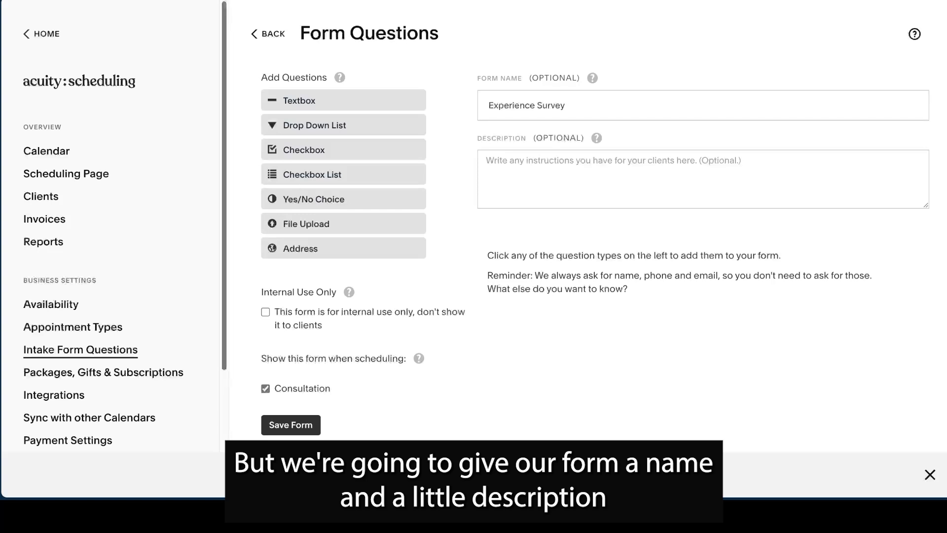
left_click(587, 183)
type("For us to customize your class and make it the best it can be, let us know:")
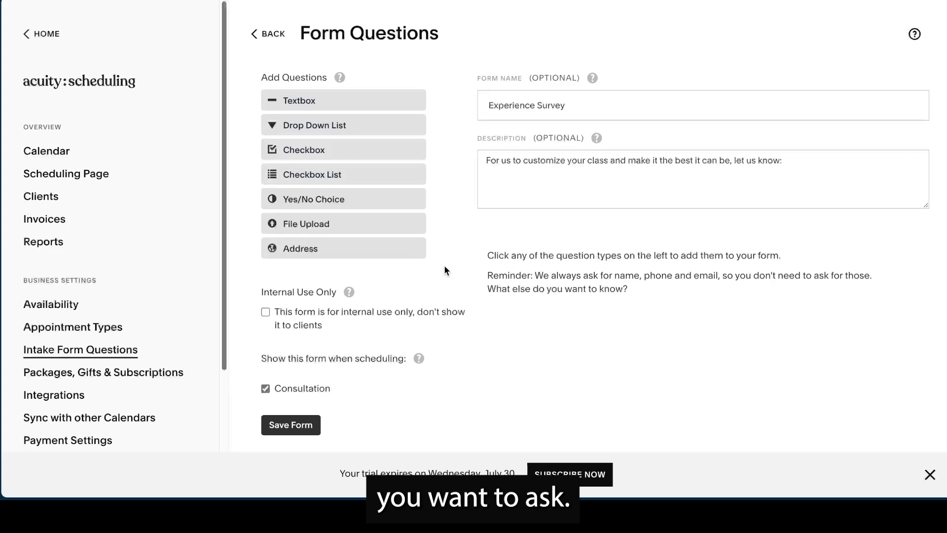
- Add a checkbox list question "How many years have you been photographing nature?" with "Never" as its first choice
left_click(337, 173)
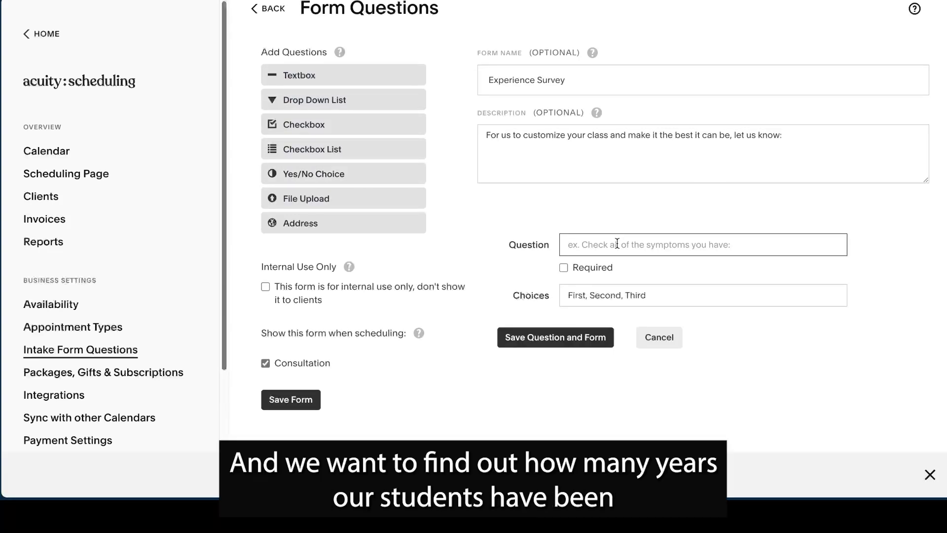
type("How many years have you been photographing nature?")
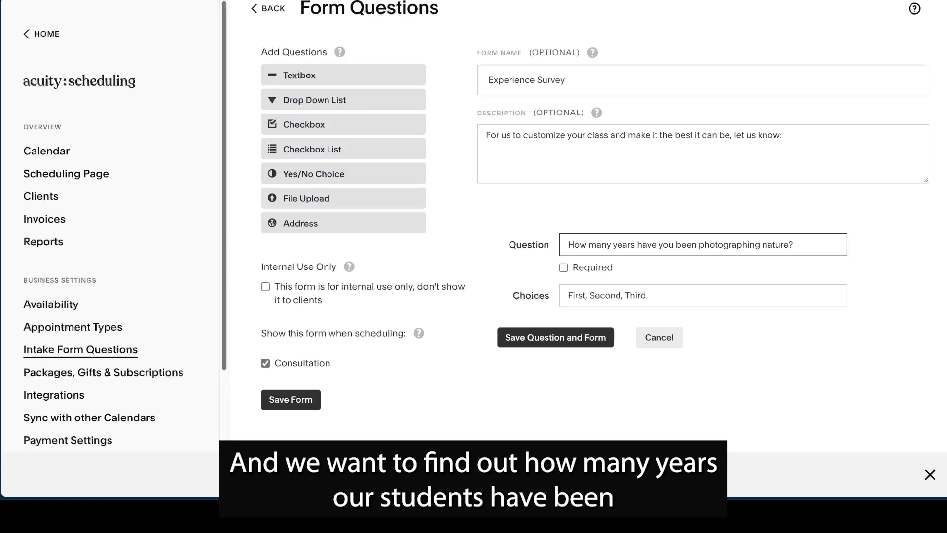
double_click(576, 296)
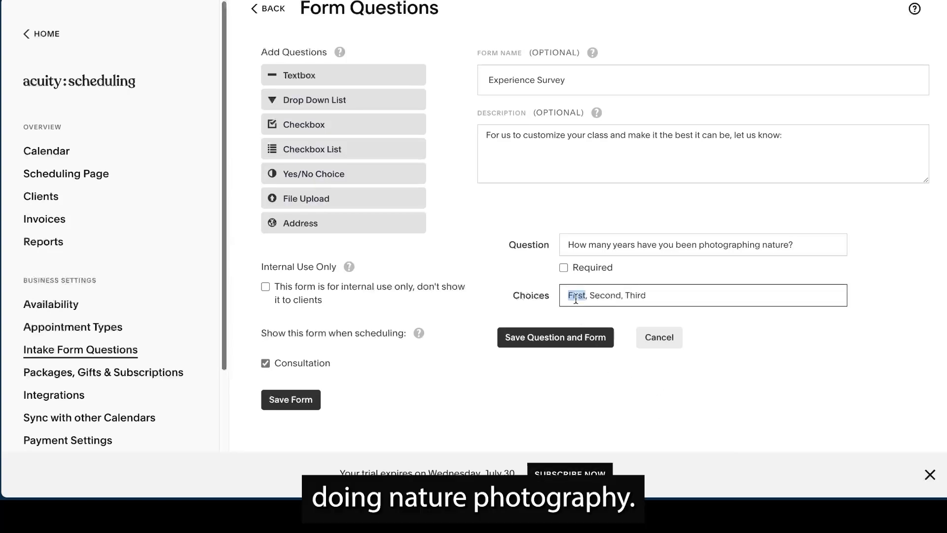
type("Never")
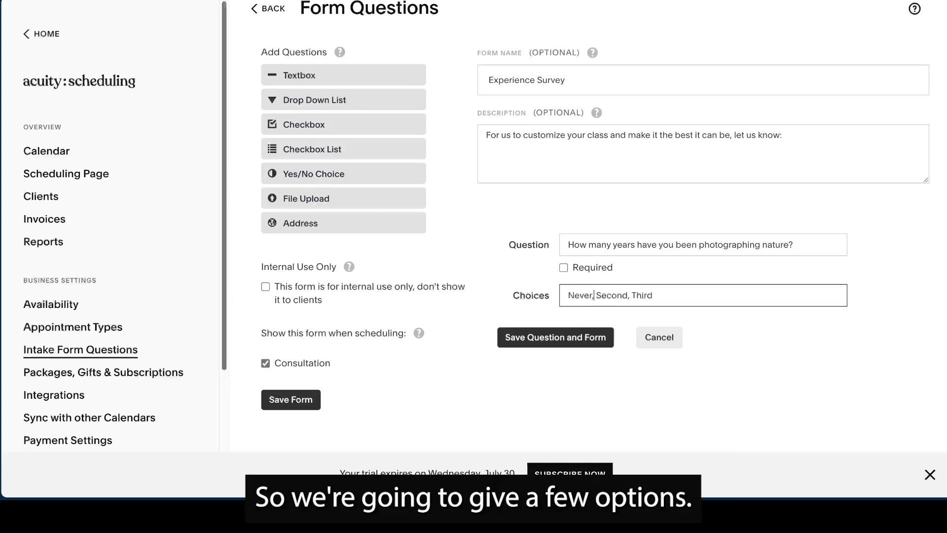
- Replace the remaining placeholder choices with "1-5 years, 5-10 years, over 10 years" and save the question and form
left_click(625, 295)
key("BackSpace")
key("BackSpace")
key("BackSpace")
key("BackSpace")
key("BackSpace")
key("BackSpace")
type("1-5 years")
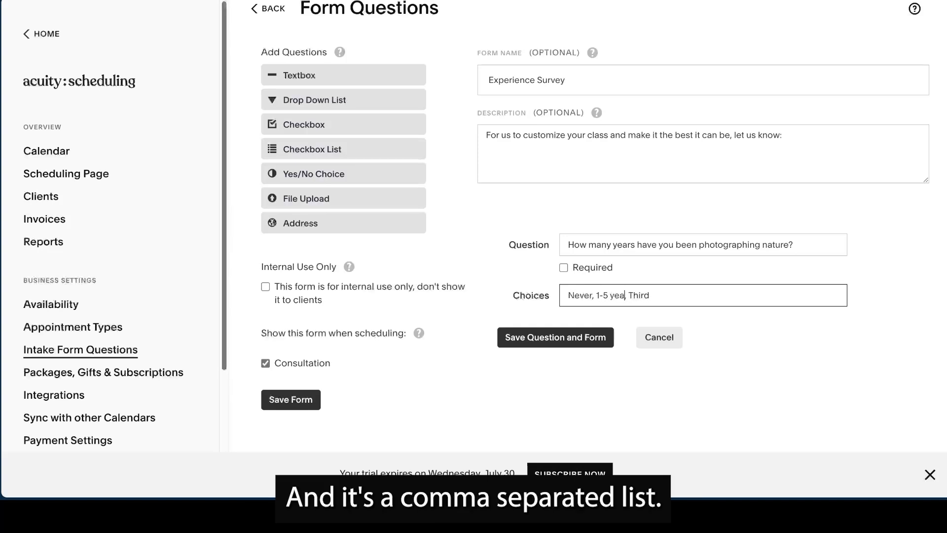
left_click(658, 295)
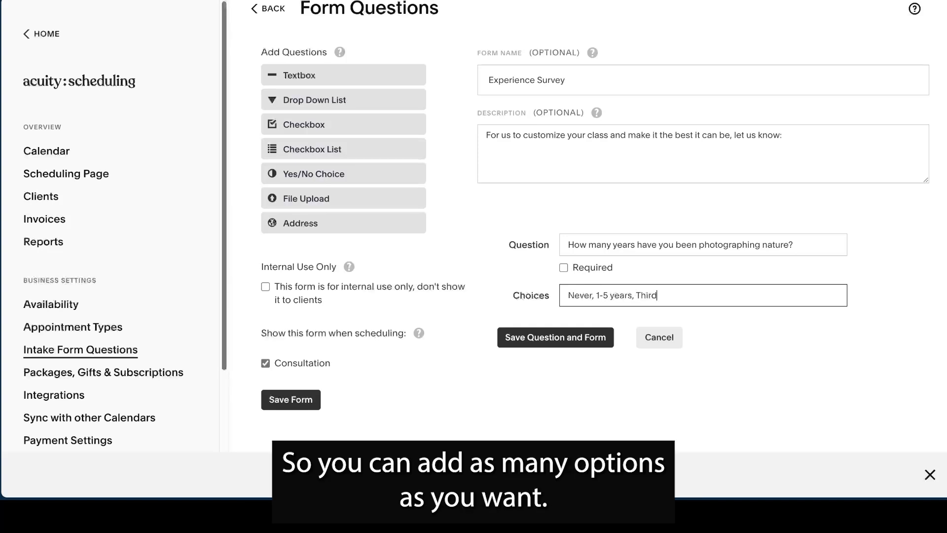
key("BackSpace")
key("BackSpace")
key("BackSpace")
key("BackSpace")
key("BackSpace")
type("5-10 years, over 10")
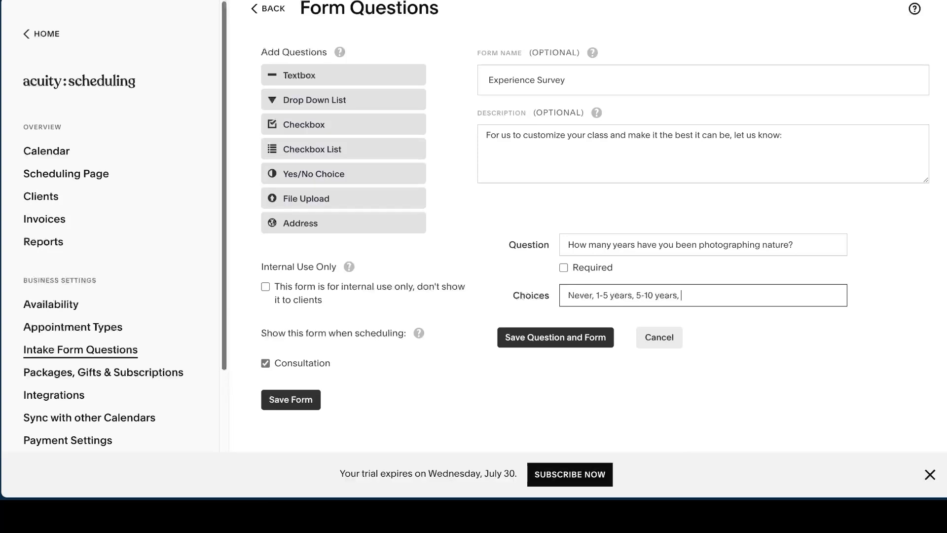
type(" years")
left_click(517, 344)
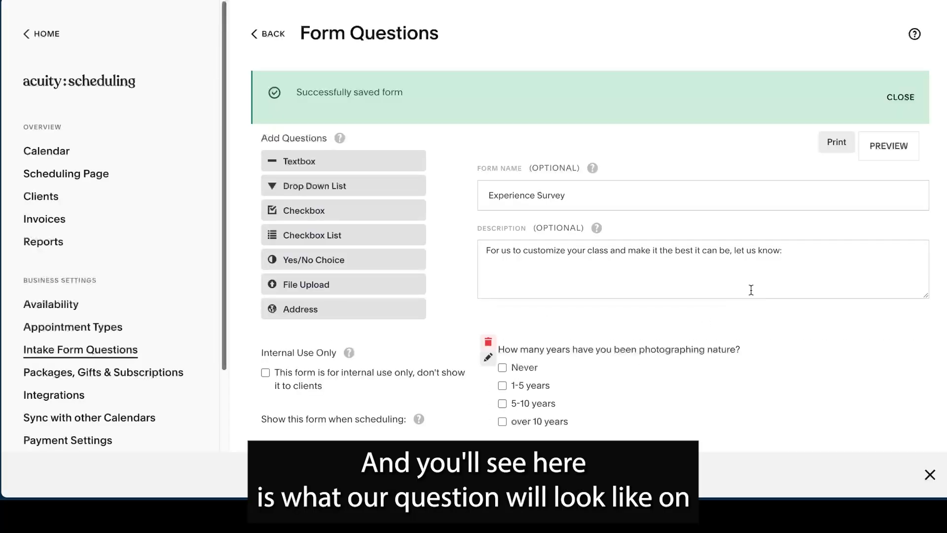
- Add a small, one-line textbox question "What camera do you plan to bring?" to the survey and save the form
scroll(750, 290, "down", 2)
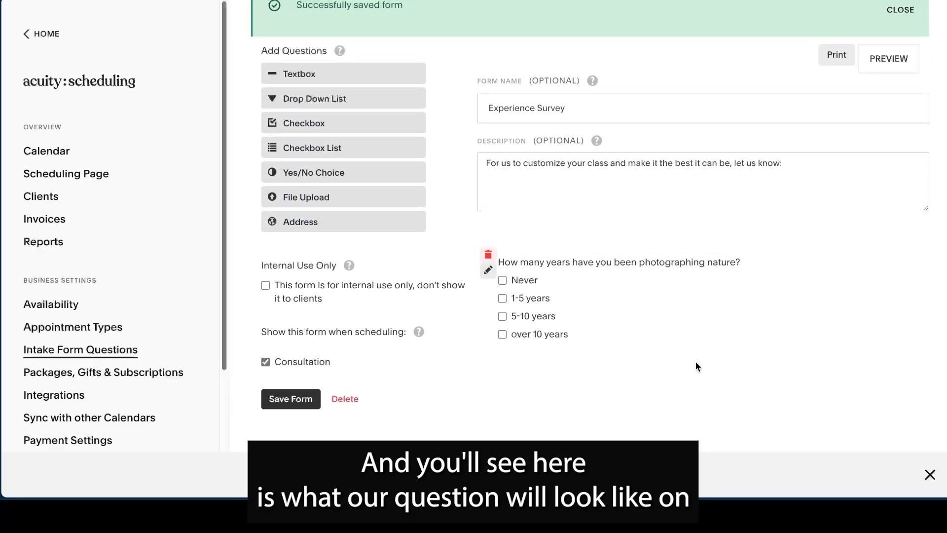
scroll(688, 360, "up", 2)
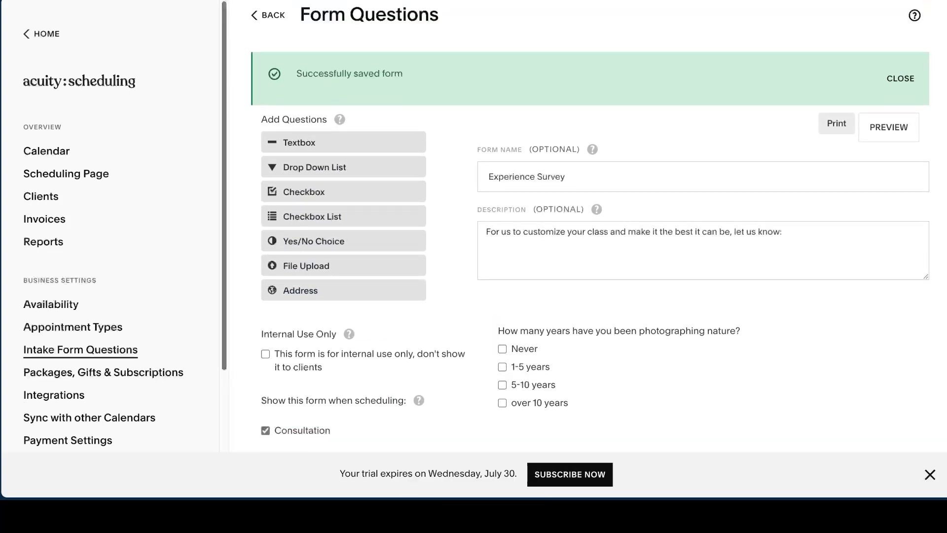
left_click(380, 142)
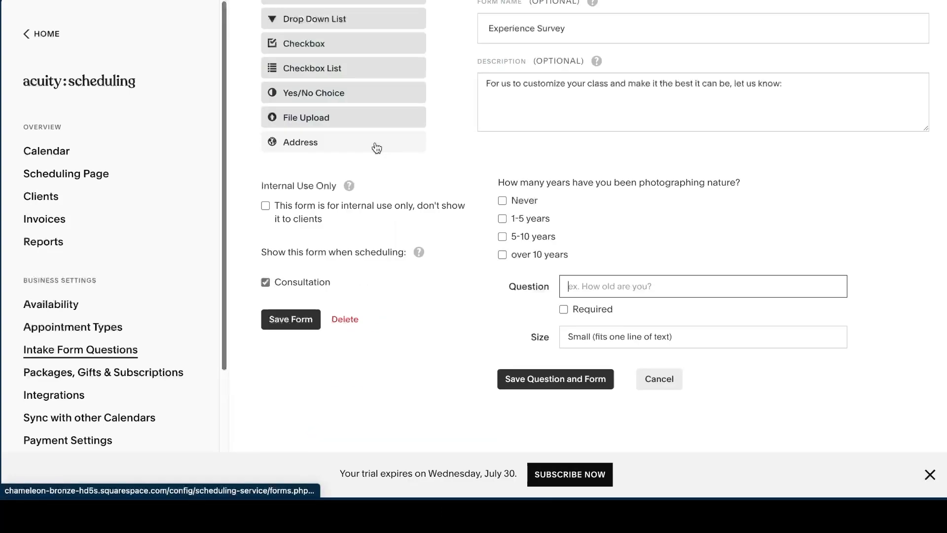
type("What camera do you plan to bring?")
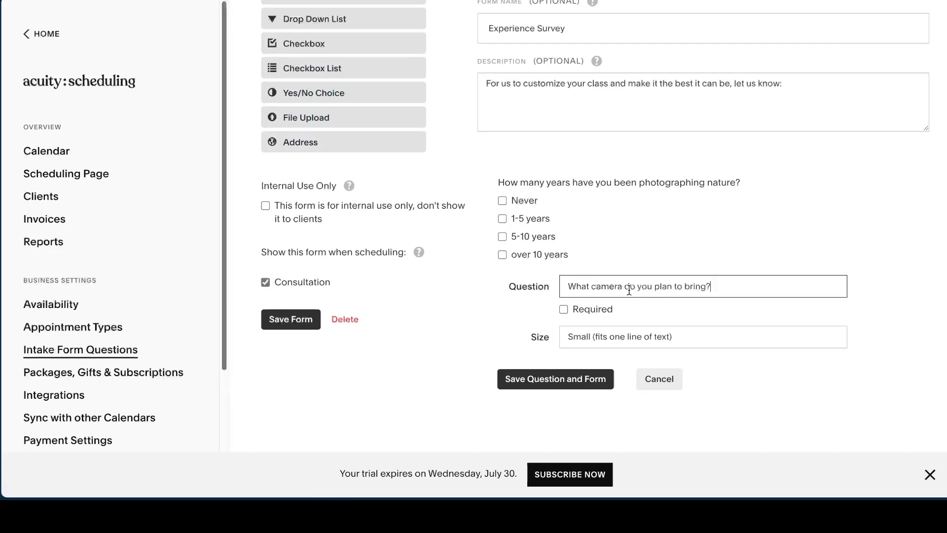
left_click(635, 338)
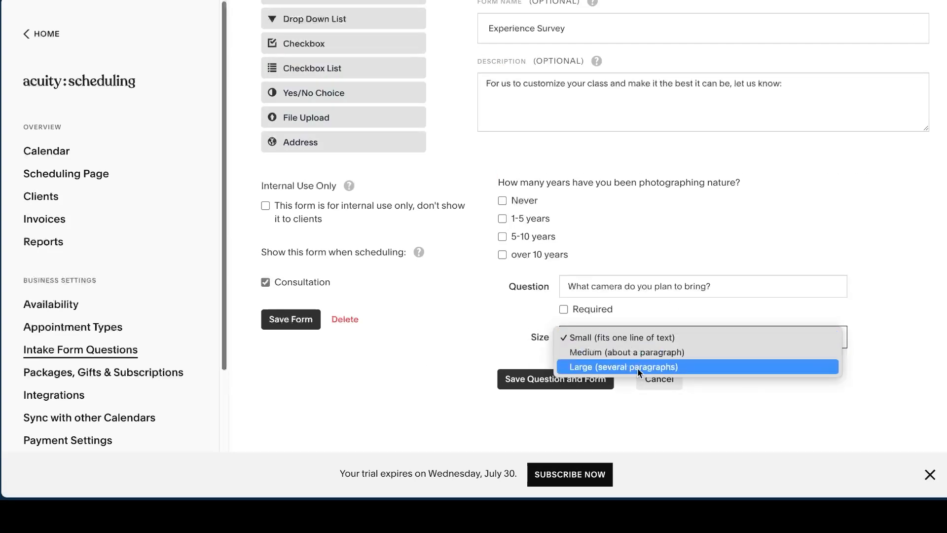
left_click(638, 336)
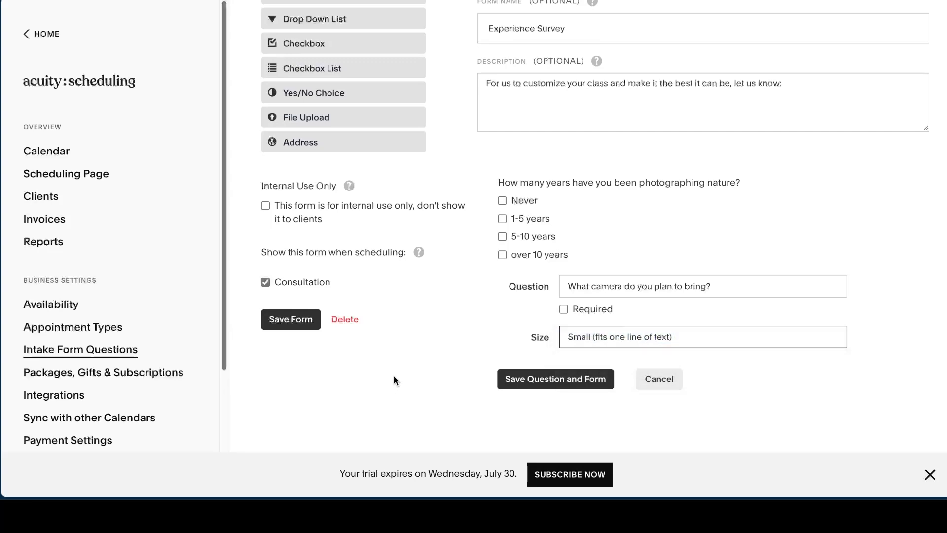
left_click(533, 381)
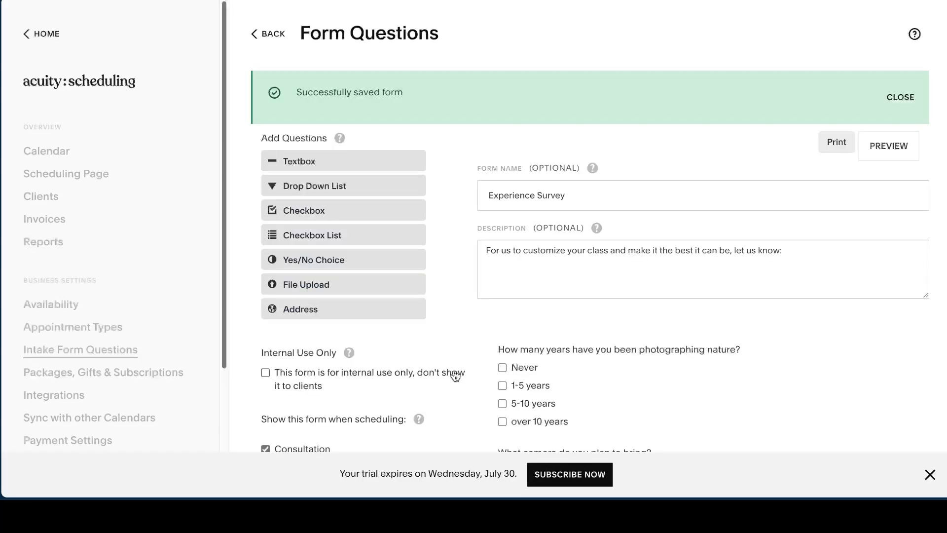
scroll(641, 350, "down", 2)
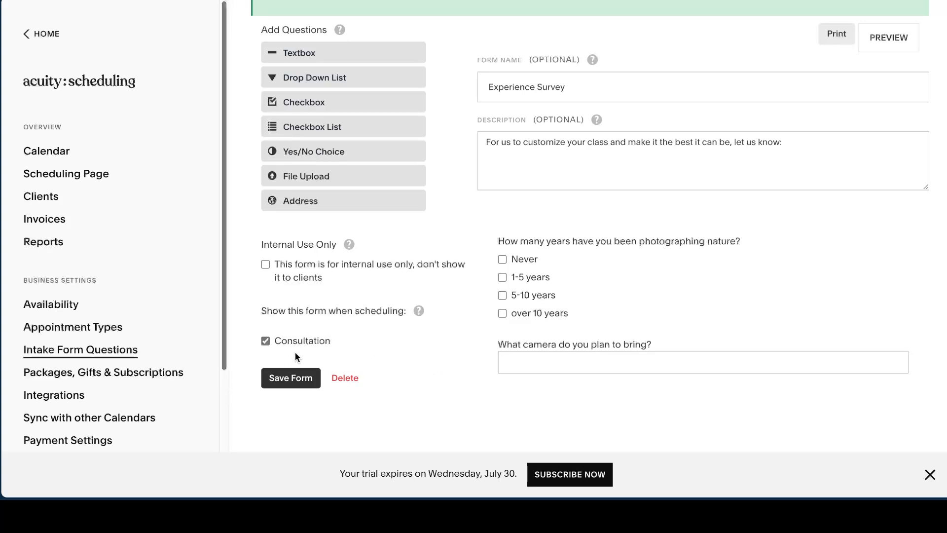
left_click(291, 378)
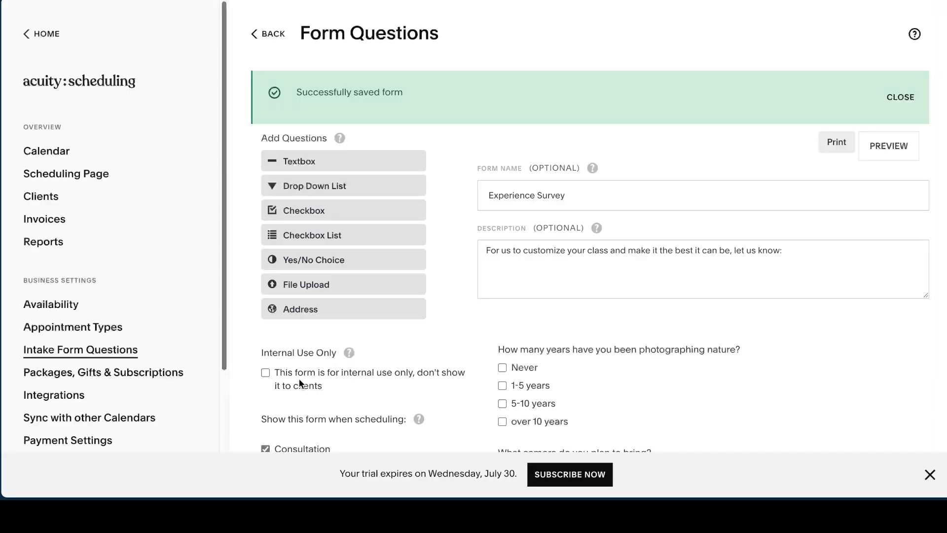
- Start a new type of group class named "Photo Walk: Capturing the World Around You" and attach the Experience Survey form
left_click(100, 330)
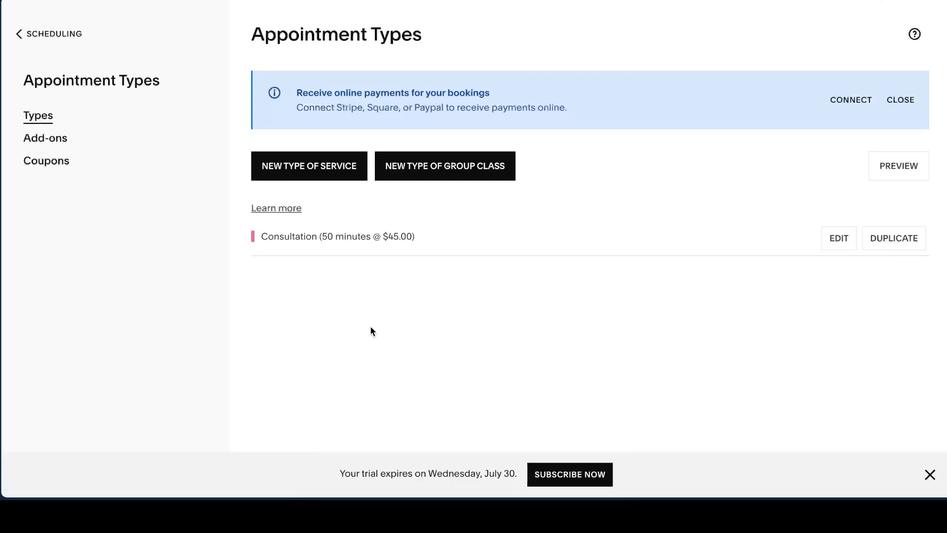
left_click(453, 176)
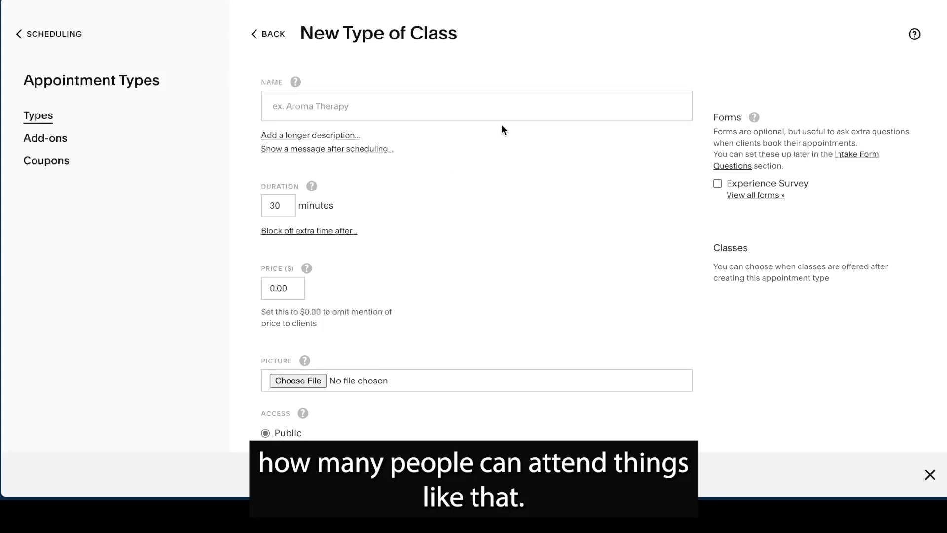
left_click(460, 105)
type("Photo Walk: Capturing the World Around You")
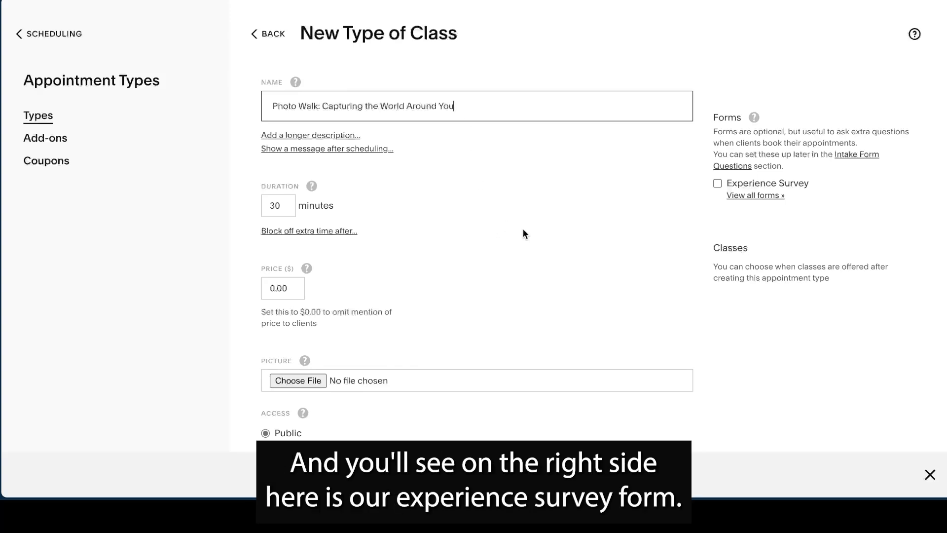
left_click(716, 184)
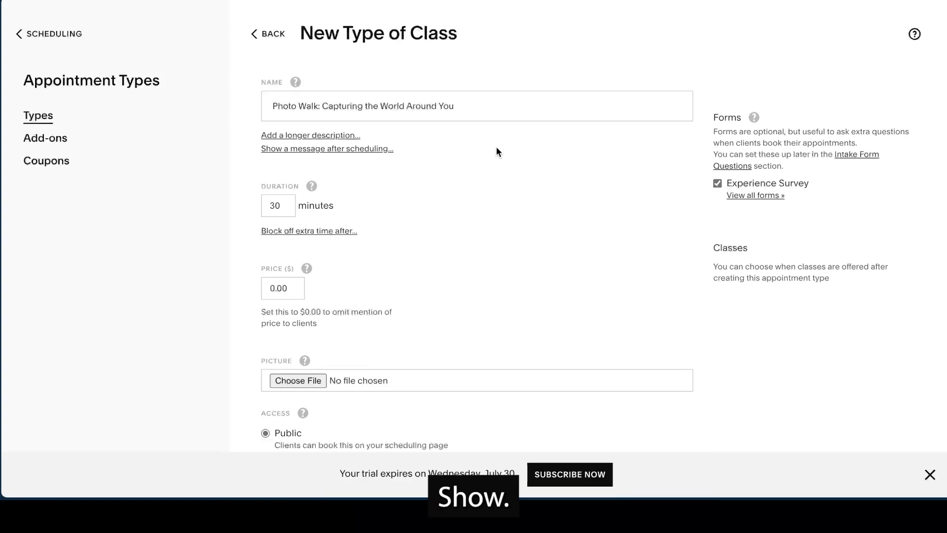
- Add the longer description and after-scheduling message fields, and paste in the description starting "Join our Photo Walk group"
left_click(338, 136)
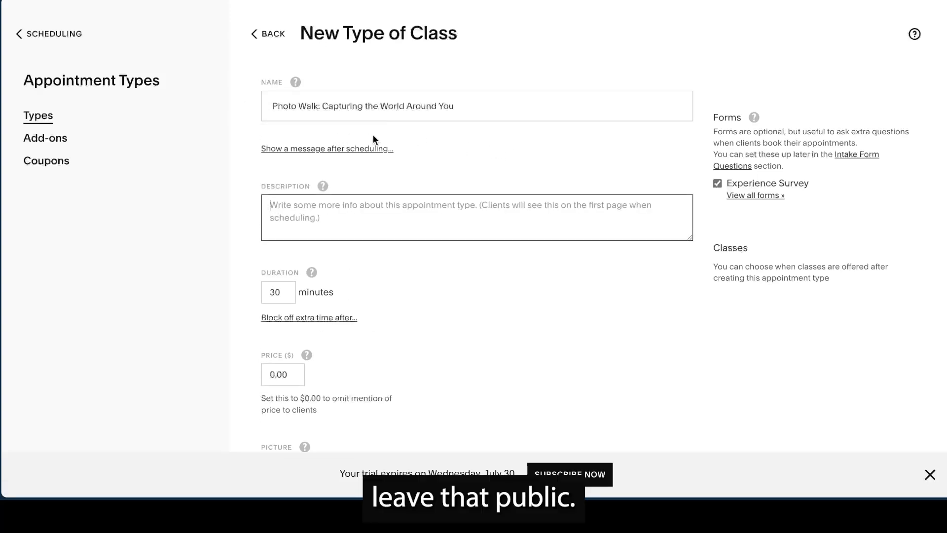
left_click(348, 149)
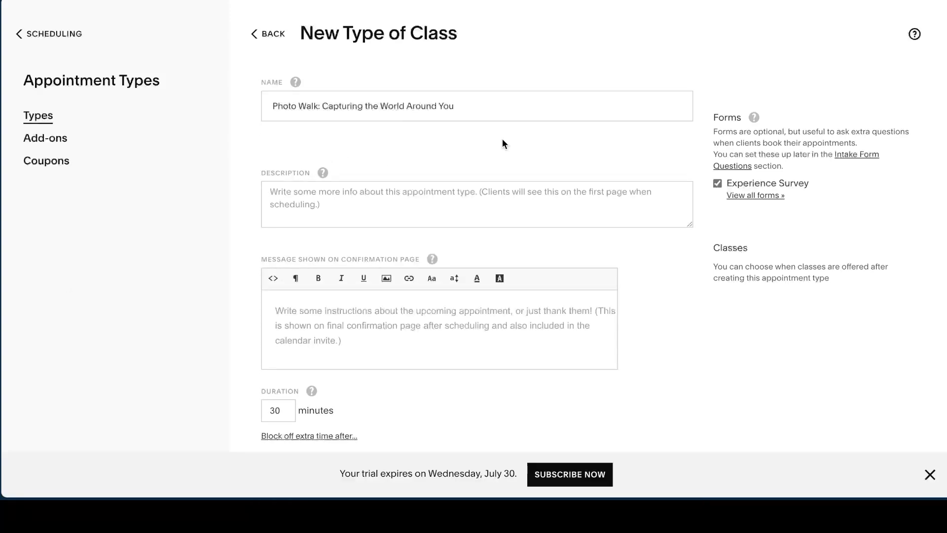
left_click(448, 206)
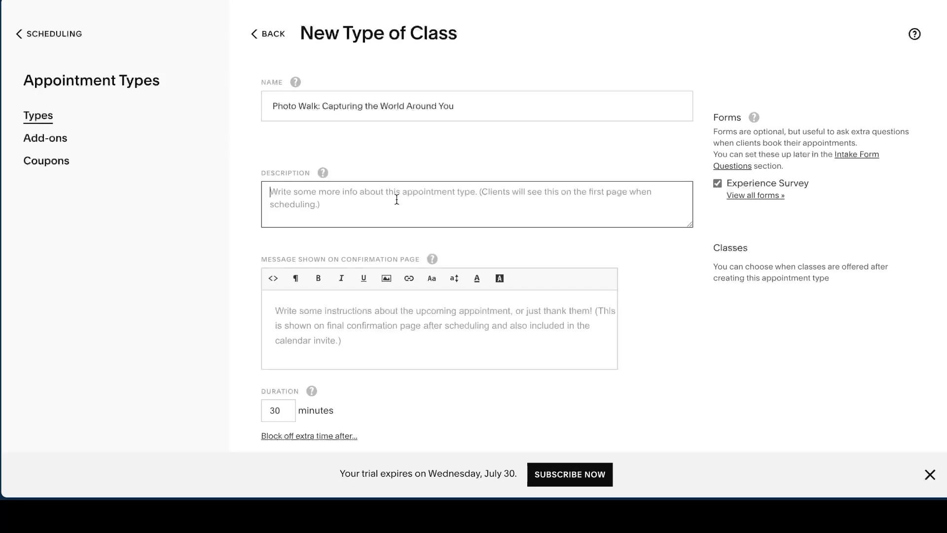
key("ctrl+v")
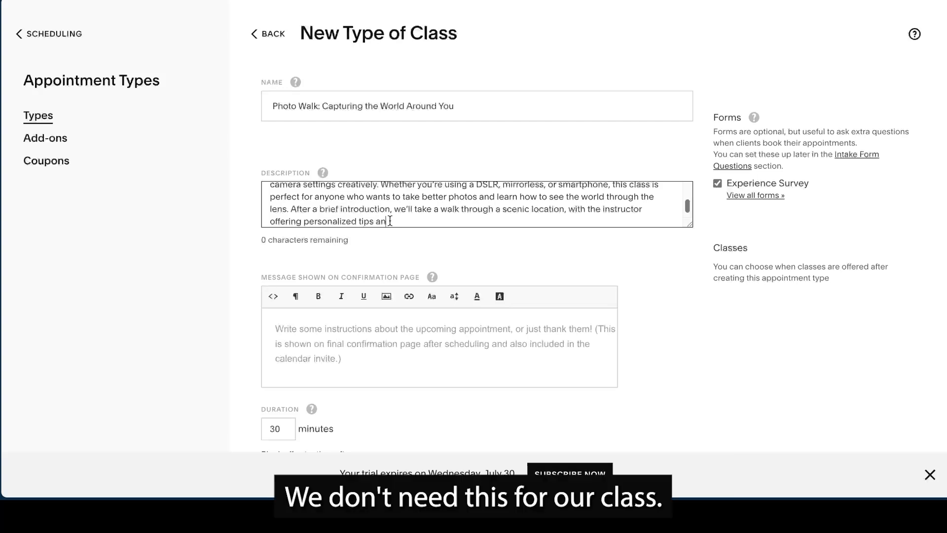
- Delete the cut-off end of the class description, from "After a brief introduction" onward
left_click_drag(390, 221, 291, 209)
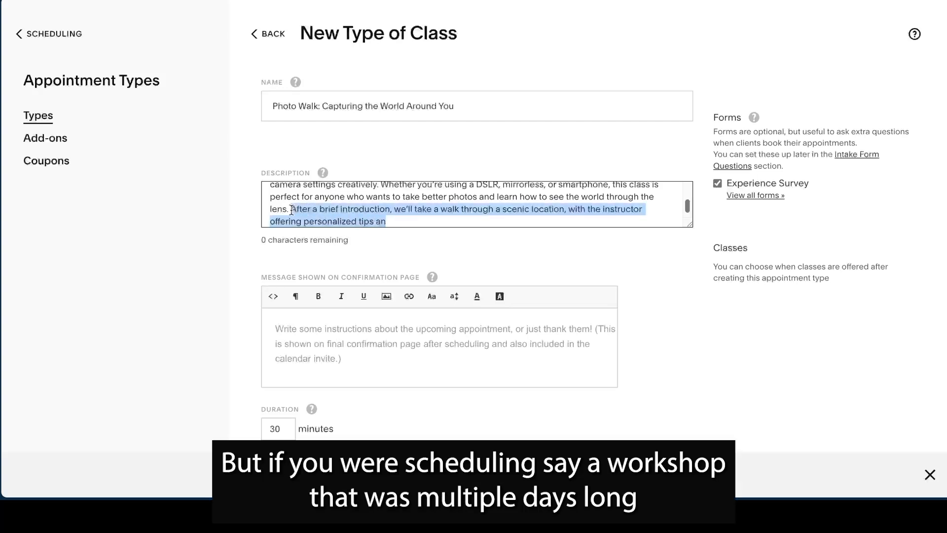
key("BackSpace")
scroll(442, 224, "up", 3)
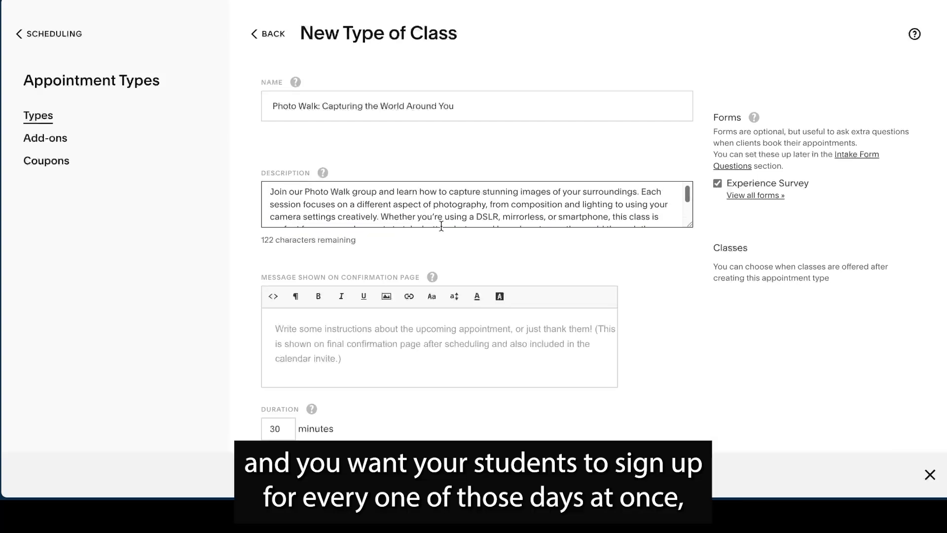
- Set the confirmation page message to "Thanks for registering for the Photo Walk! You will receive a confirmation email with more information."
scroll(439, 212, "down", 3)
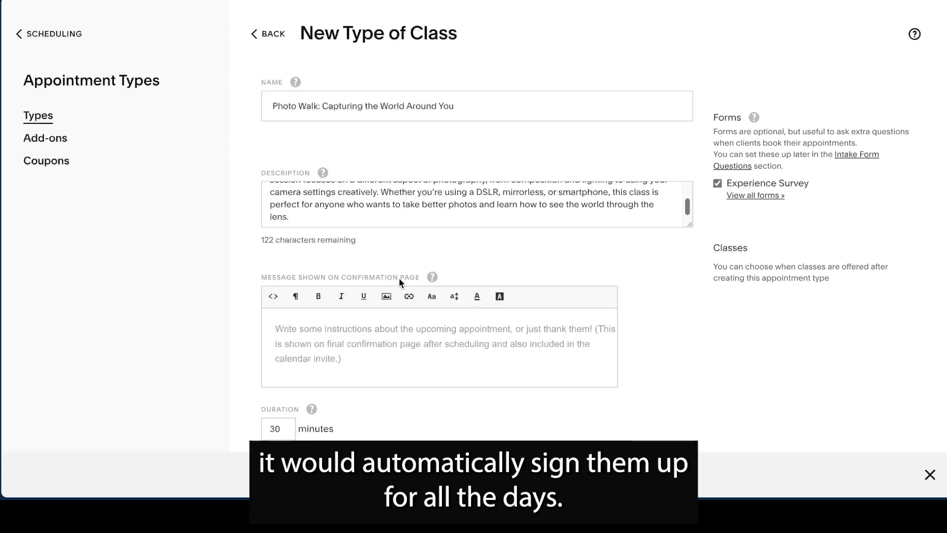
left_click(363, 334)
type("Thanks for registering for the Photo Walk! You will receive a confirmation email with more information.")
- Set the class duration to 120 minutes
scroll(661, 317, "down", 4)
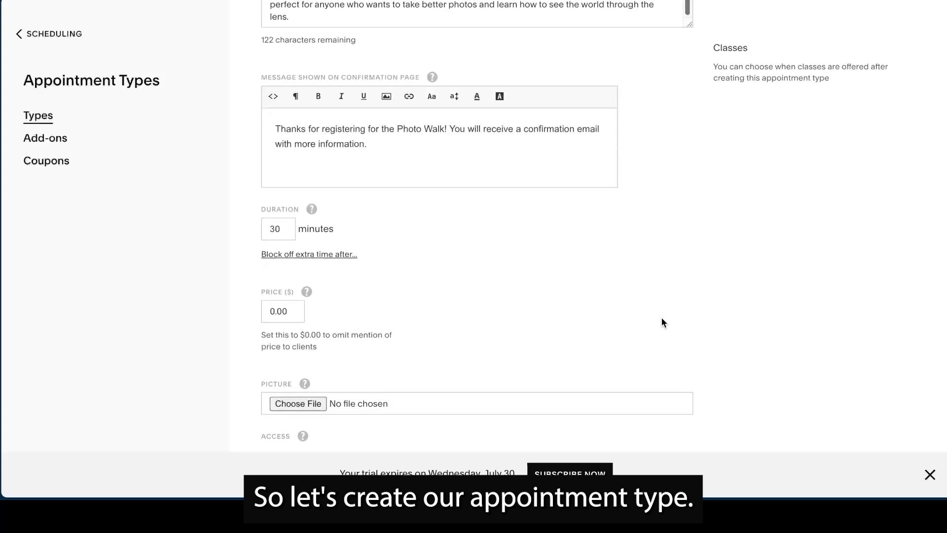
left_click_drag(292, 227, 262, 234)
type("120")
left_click(462, 265)
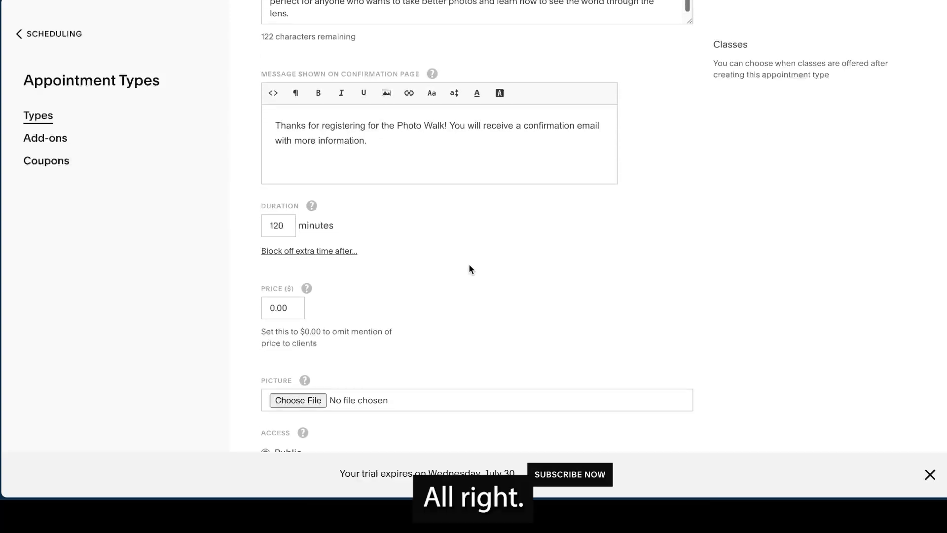
- Set the group class's maximum number of people to 10 and create the appointment type
scroll(469, 265, "down", 2)
scroll(541, 232, "down", 1)
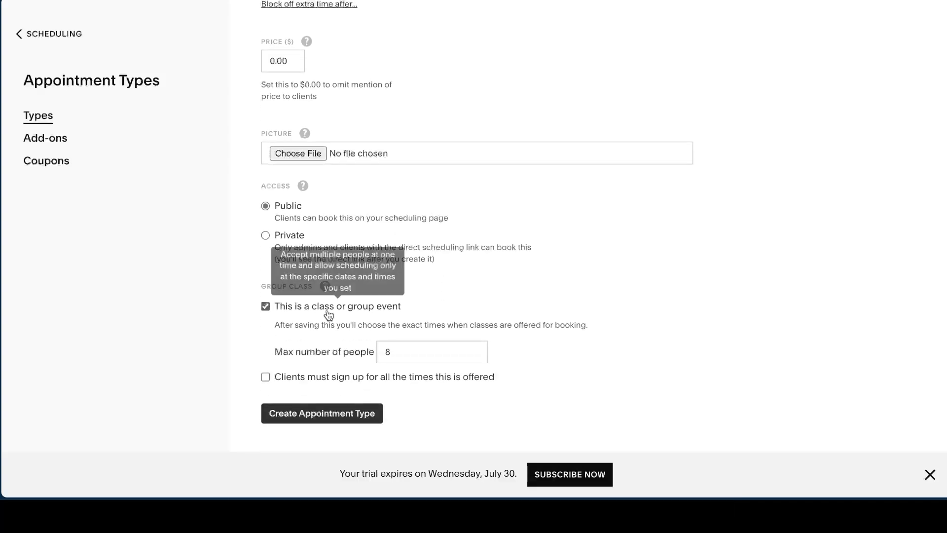
double_click(414, 356)
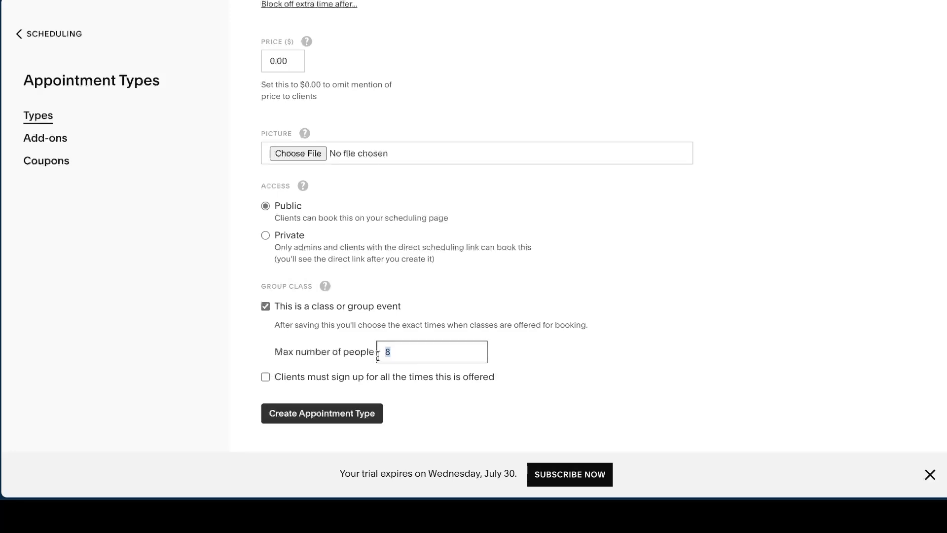
type("10")
scroll(573, 298, "down", 1)
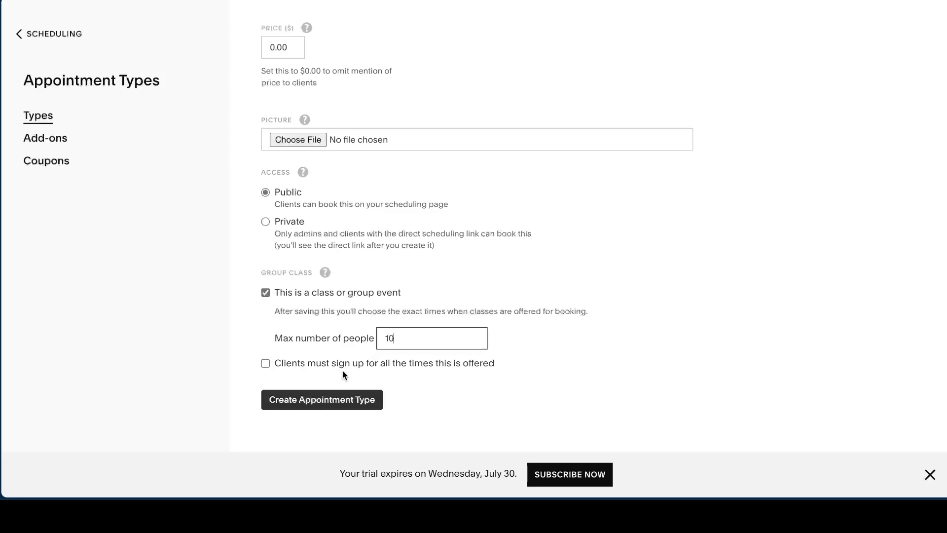
left_click(331, 401)
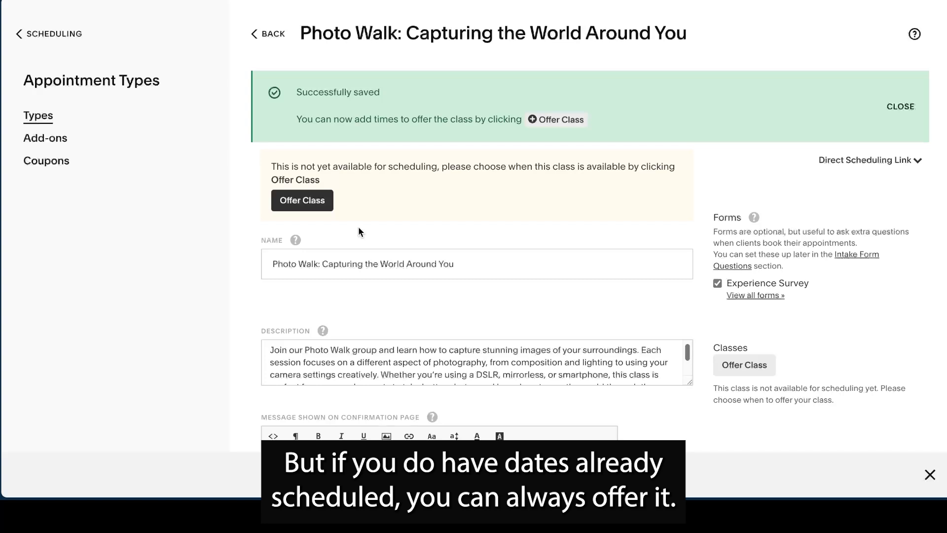
- Offer the Photo Walk class on 07/26/2025 at 9:00am
scroll(764, 322, "down", 2)
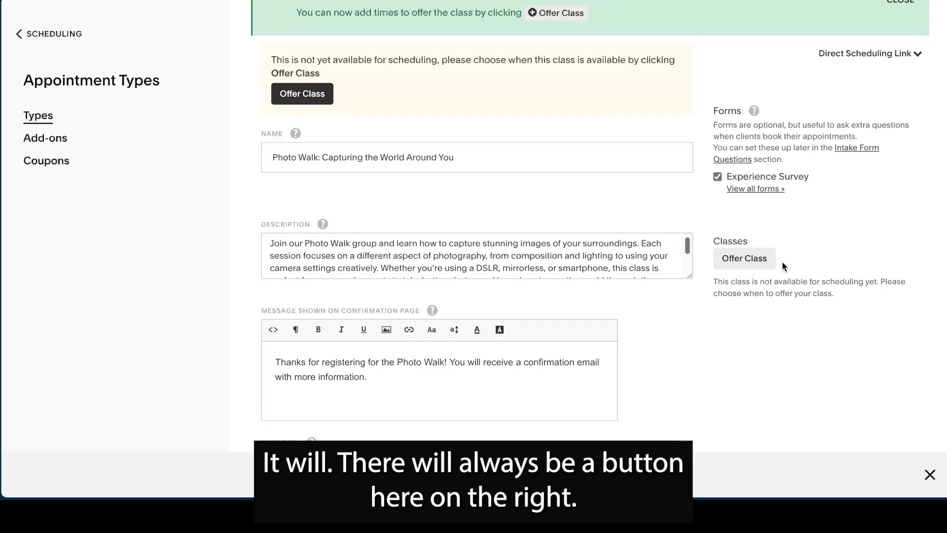
left_click(762, 260)
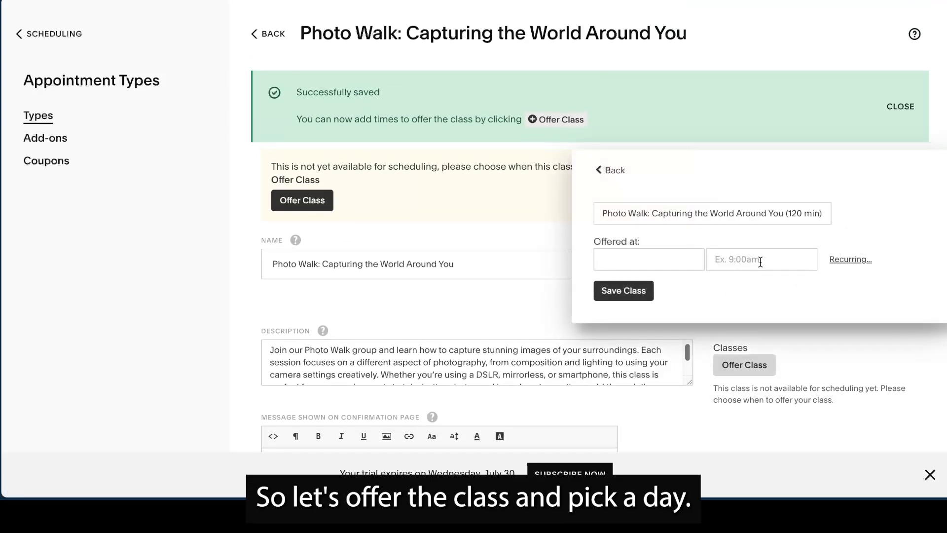
left_click(681, 262)
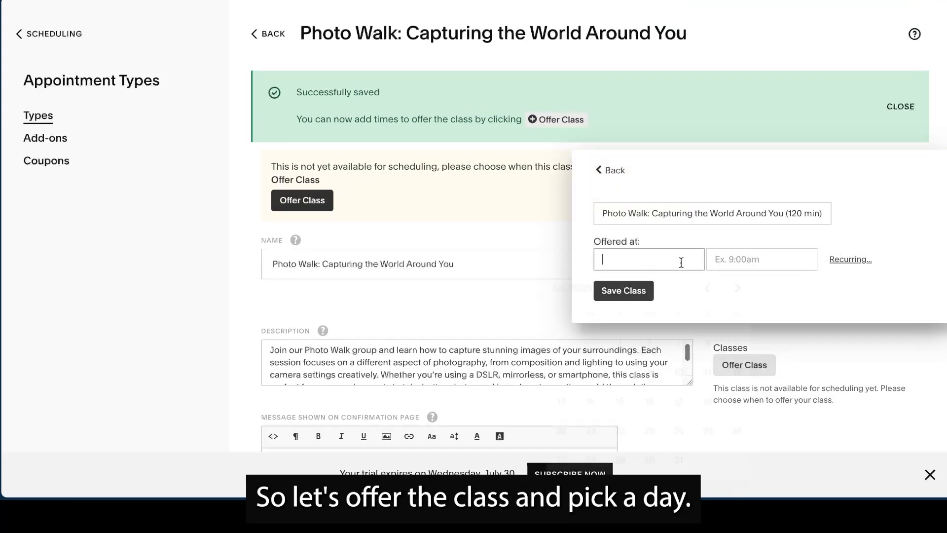
left_click(737, 433)
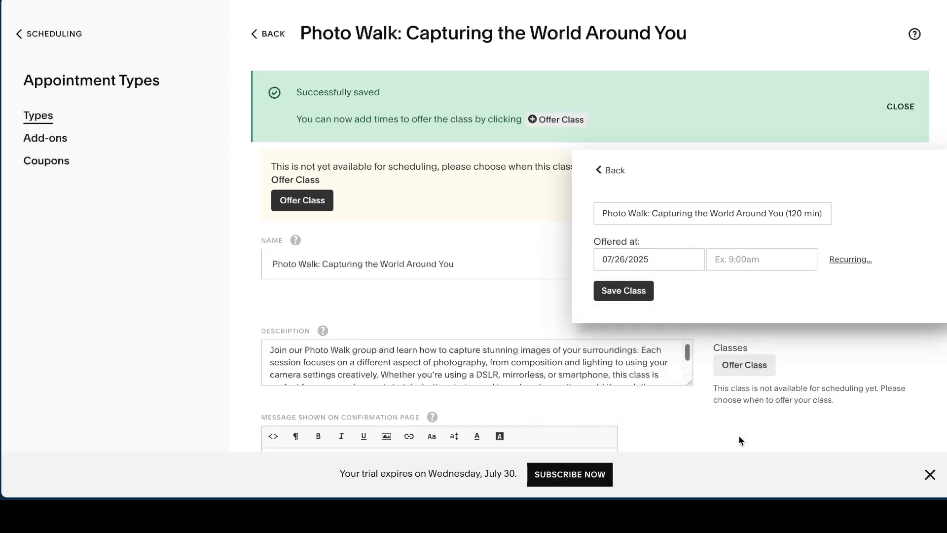
left_click(772, 259)
type("9")
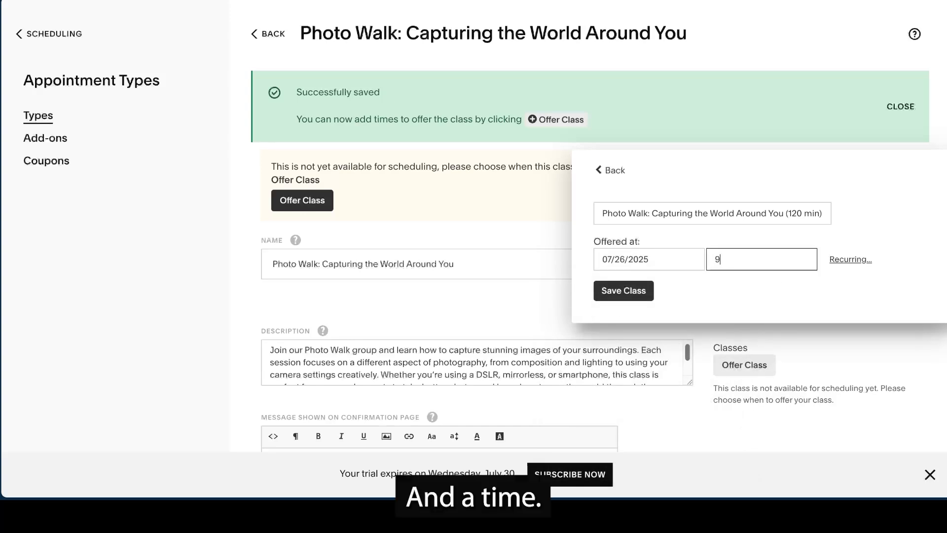
type(":00am")
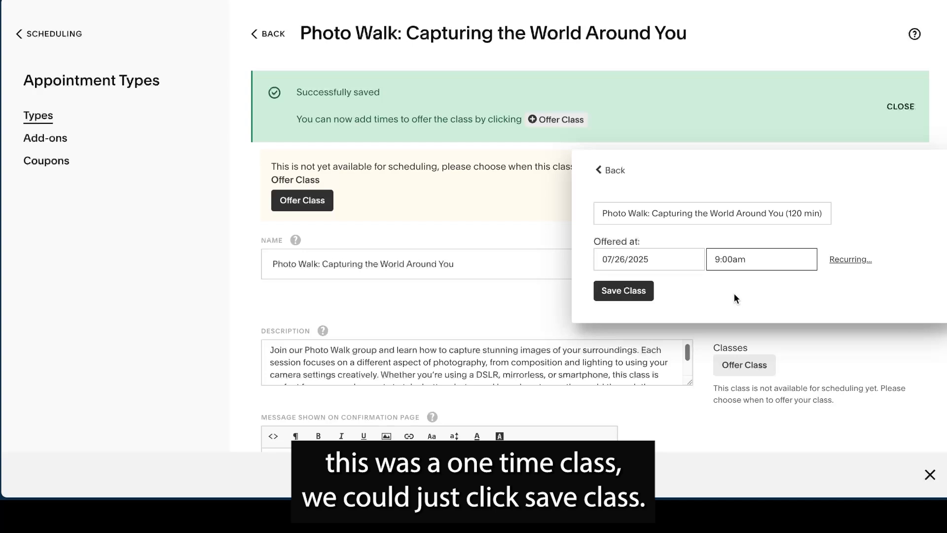
left_click(608, 302)
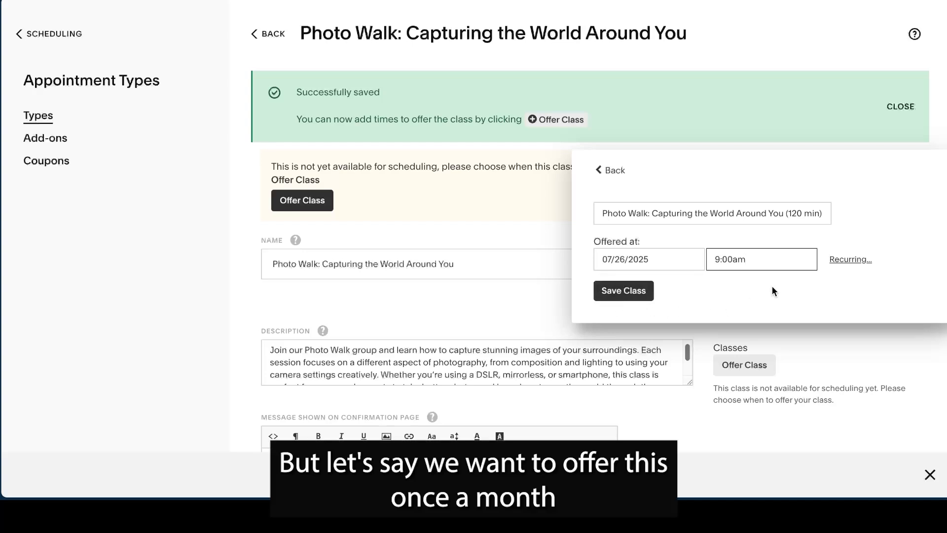
- Make the class recur on the fourth Saturday of every month for 4 times, and save the class times
left_click(866, 262)
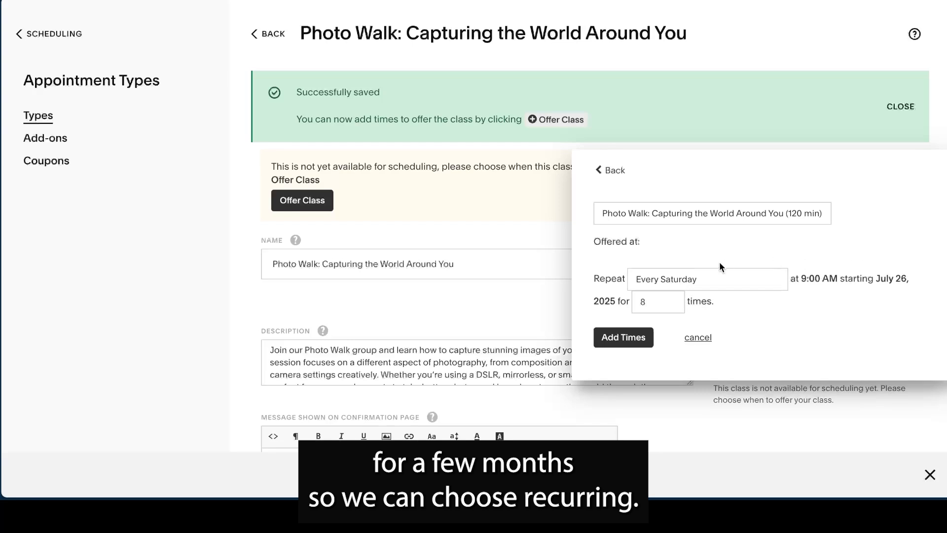
left_click(709, 281)
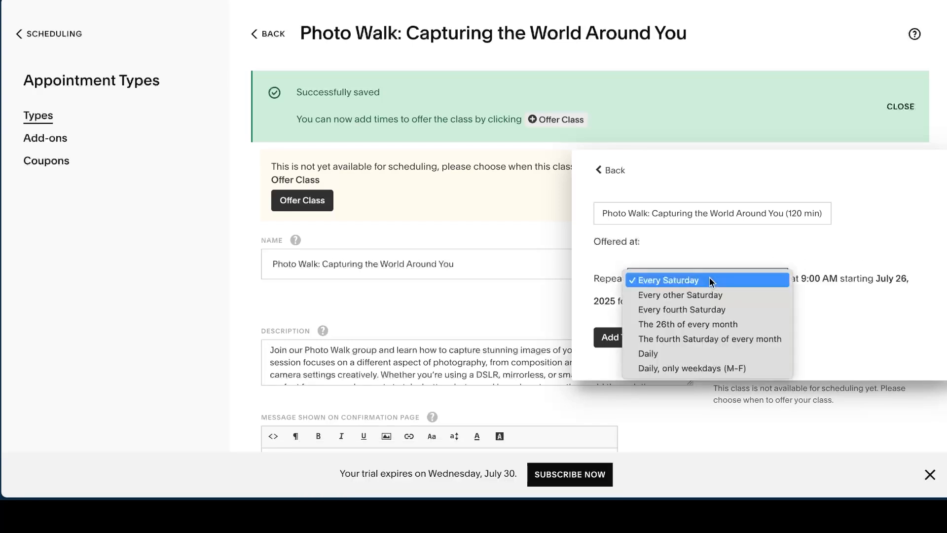
left_click(705, 338)
left_click(683, 303)
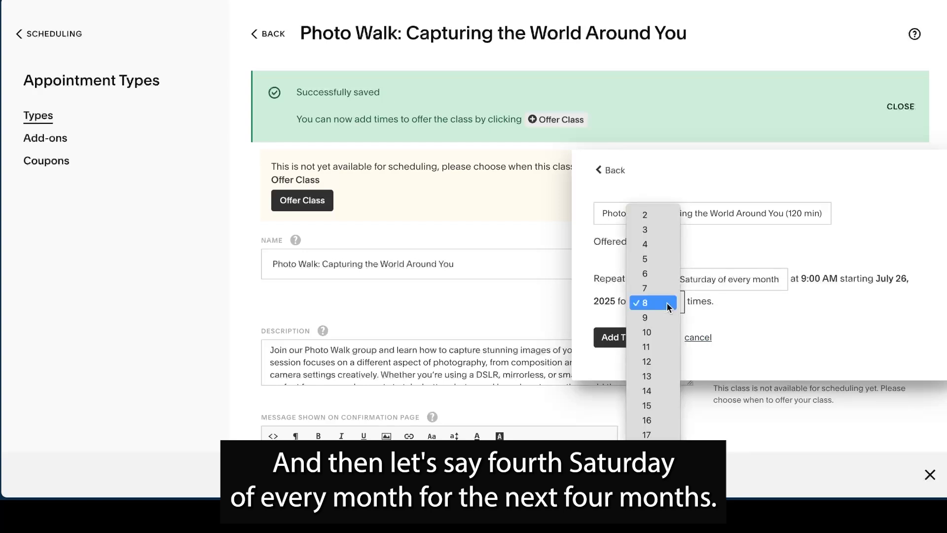
left_click(641, 244)
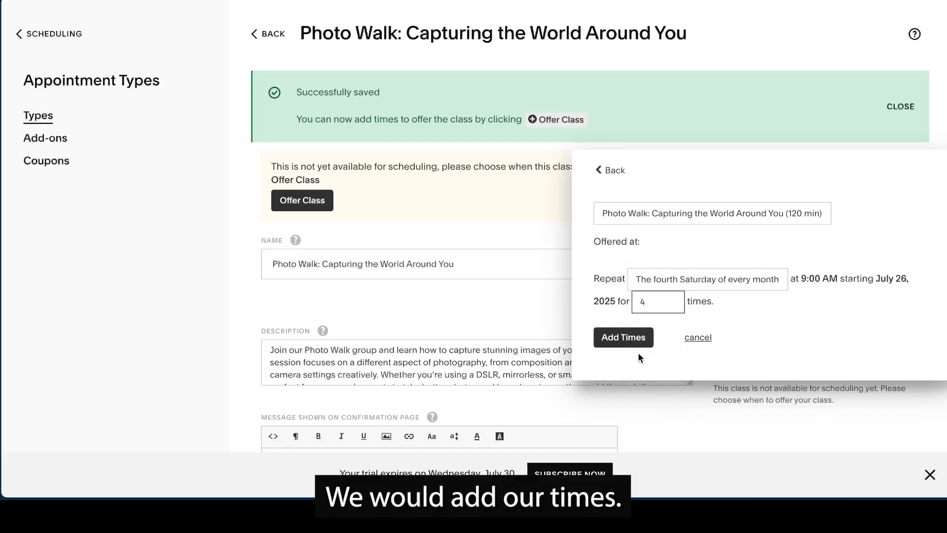
left_click(624, 340)
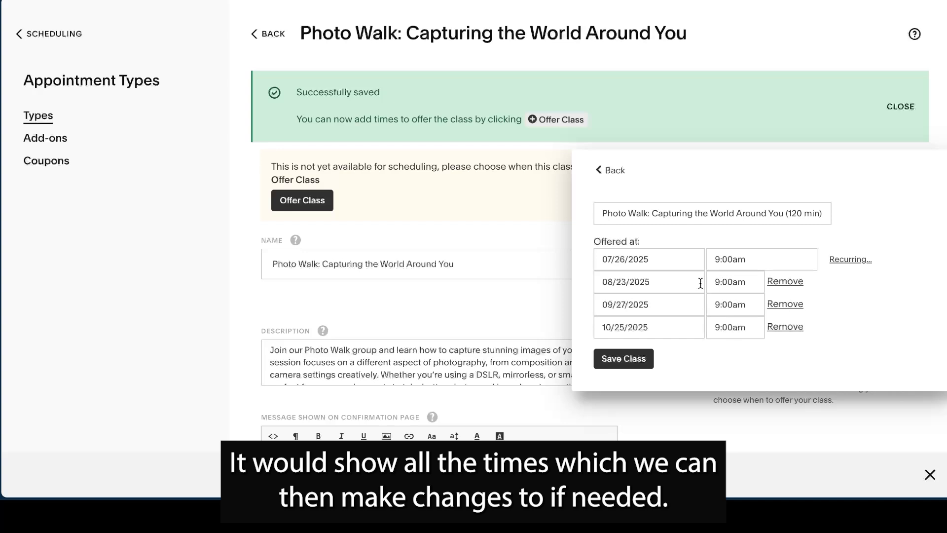
left_click(639, 362)
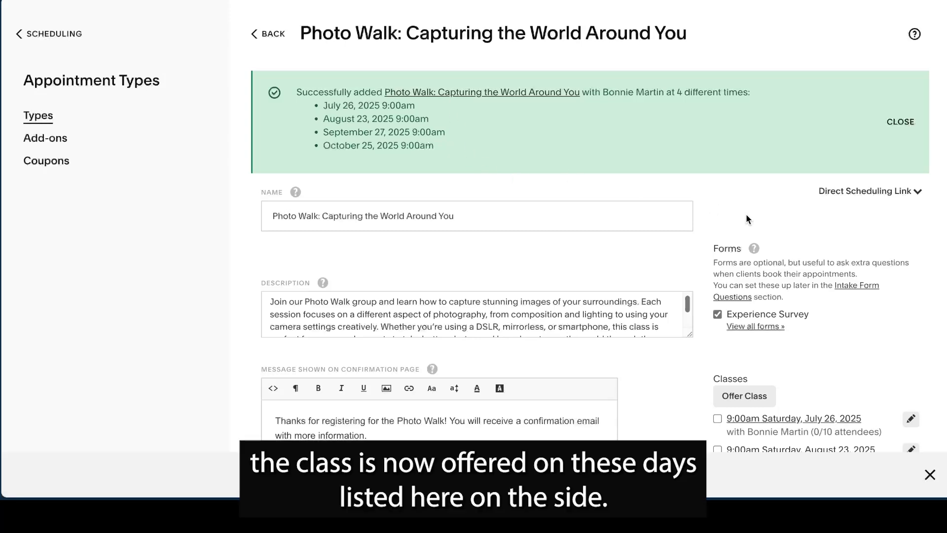
- Review the class dates on the appointment type, and check the July and August 2025 calendar months for the Photo Walk classes
scroll(843, 241, "down", 5)
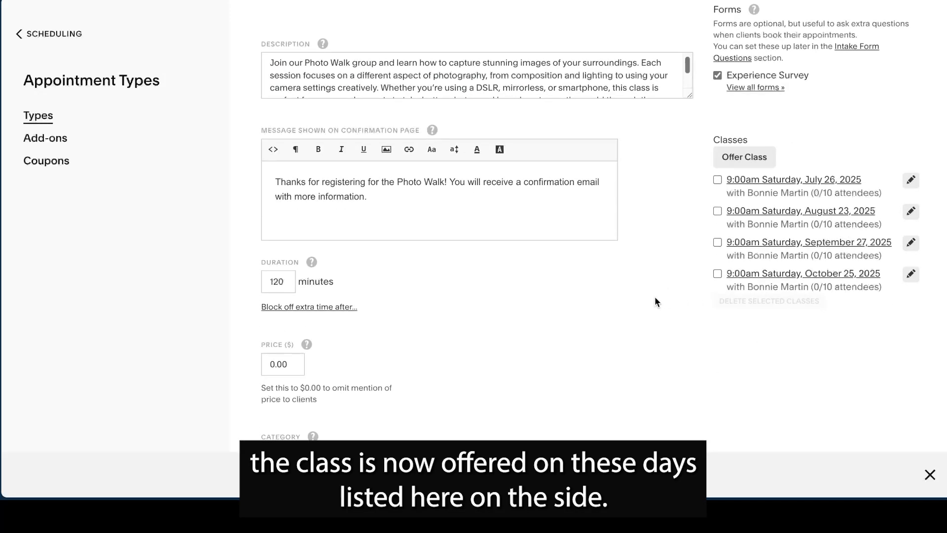
scroll(652, 296, "up", 5)
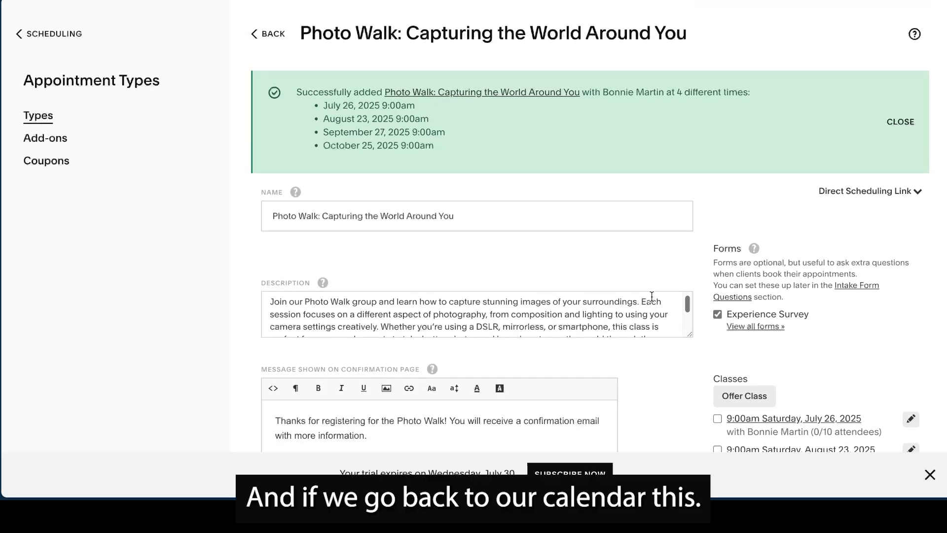
left_click(45, 34)
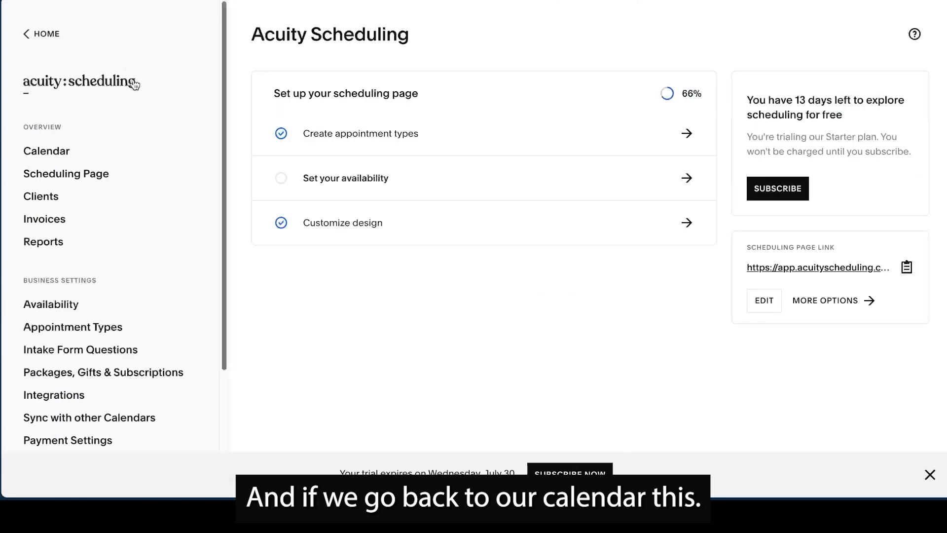
left_click(47, 152)
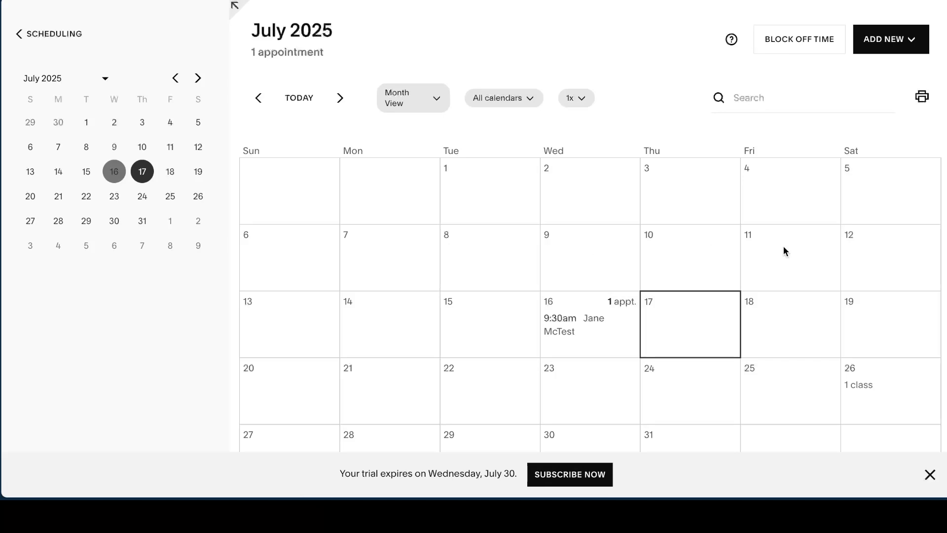
scroll(816, 241, "down", 2)
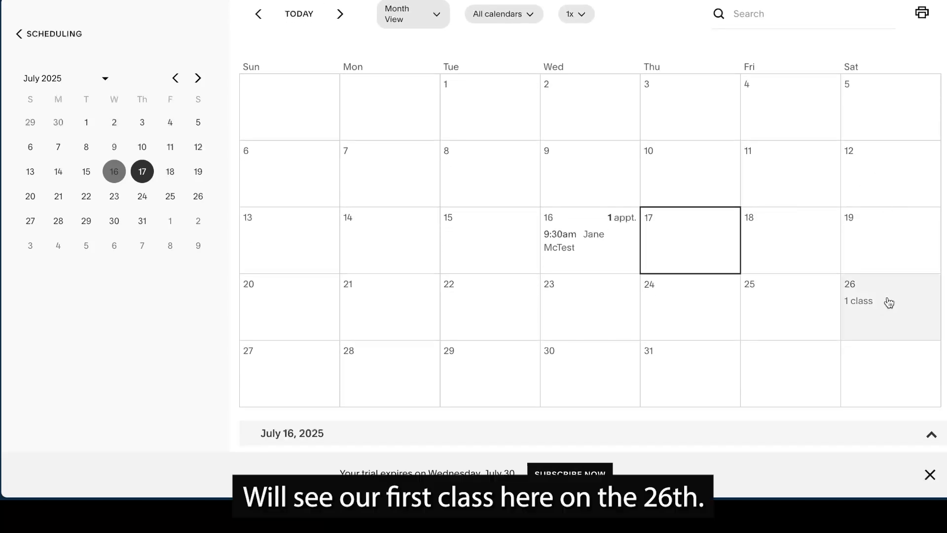
scroll(889, 301, "down", 5)
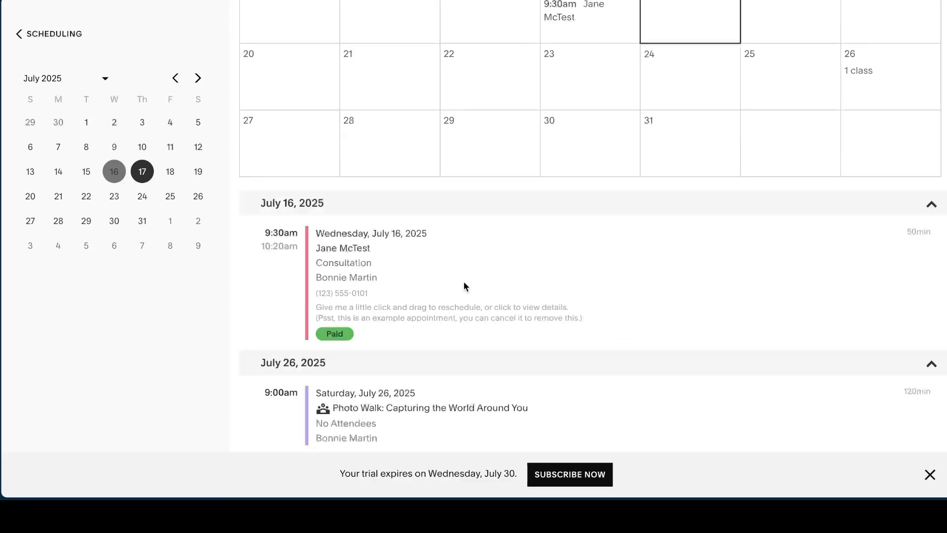
scroll(494, 315, "up", 7)
left_click(340, 93)
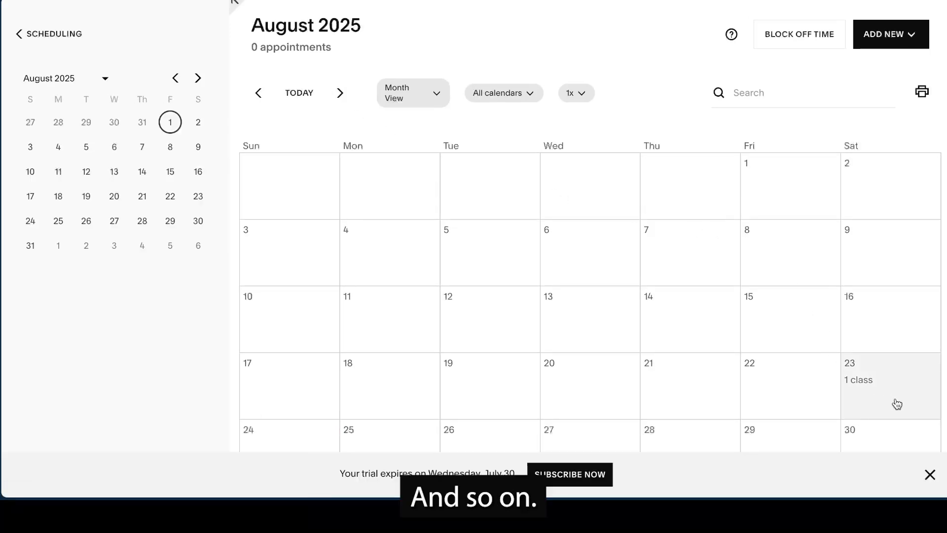
left_click(897, 404)
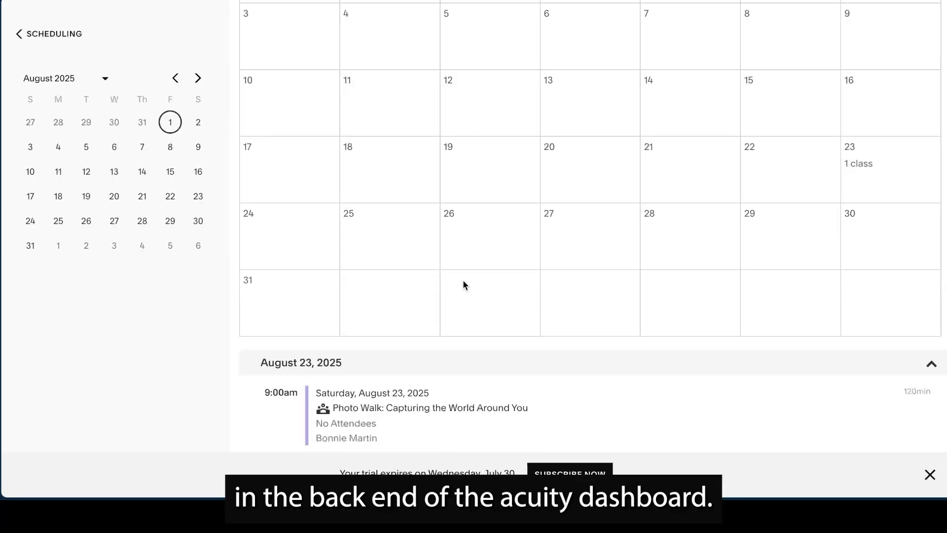
scroll(519, 300, "up", 5)
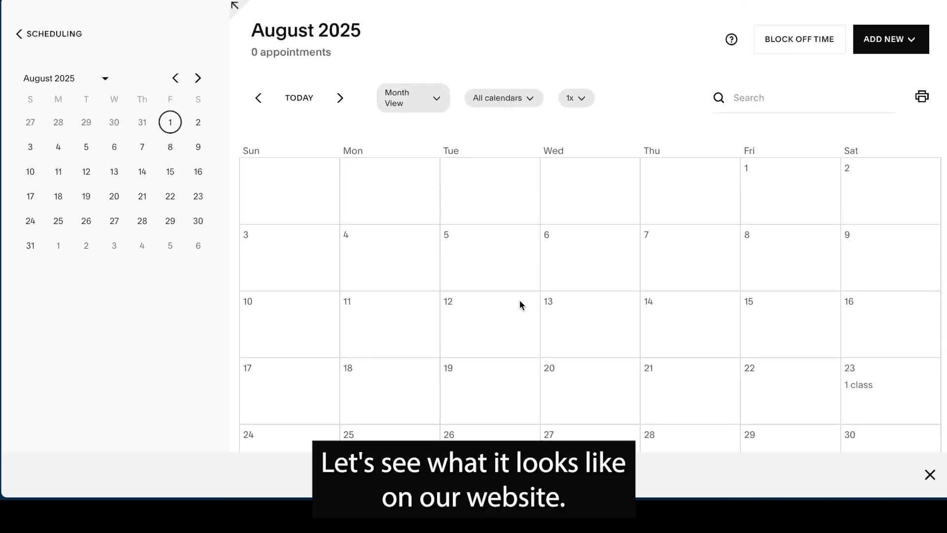
- Leave the scheduling area for the website's pages and open the Scheduling page for editing
left_click(69, 34)
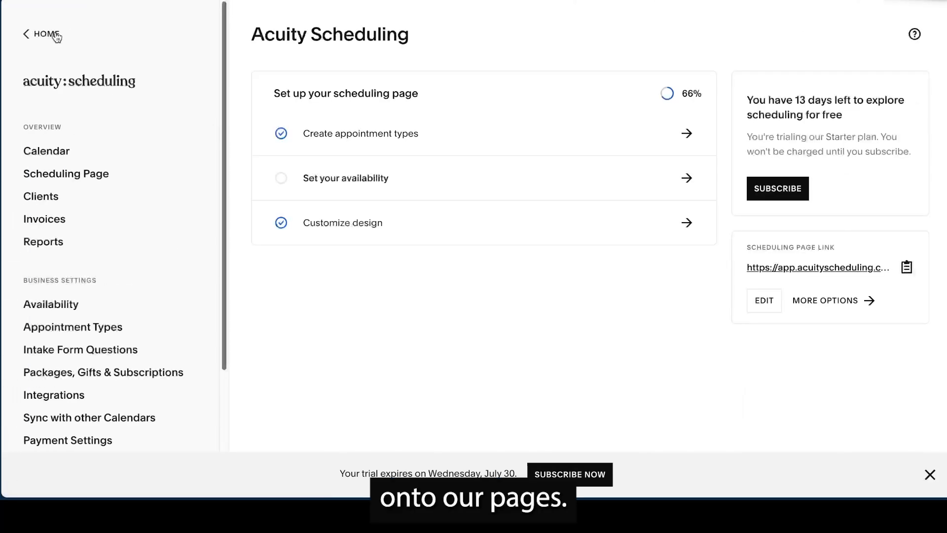
left_click(53, 34)
left_click(45, 110)
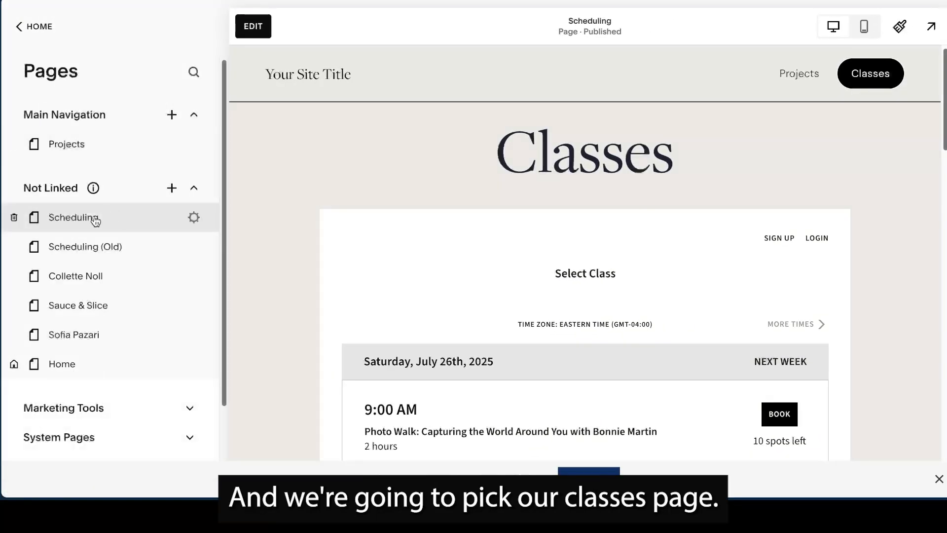
left_click(253, 26)
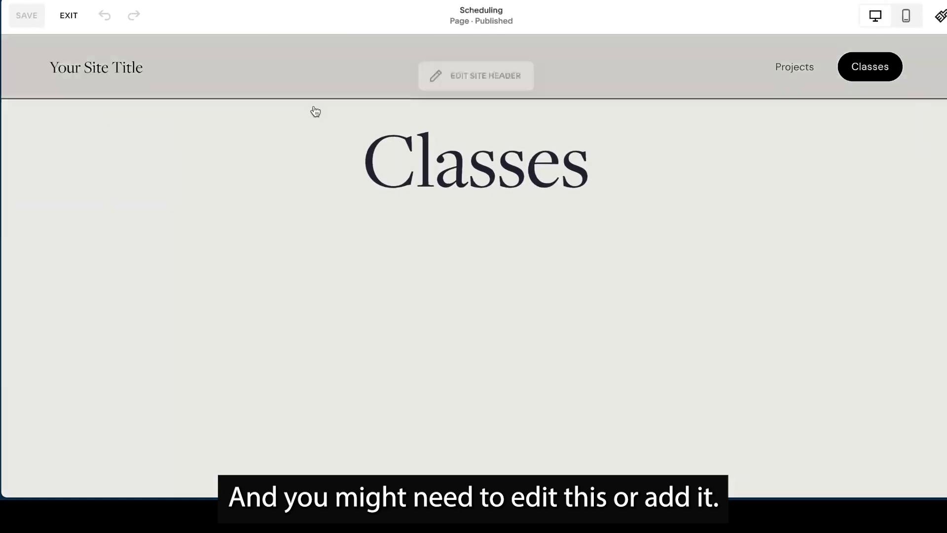
scroll(523, 244, "down", 2)
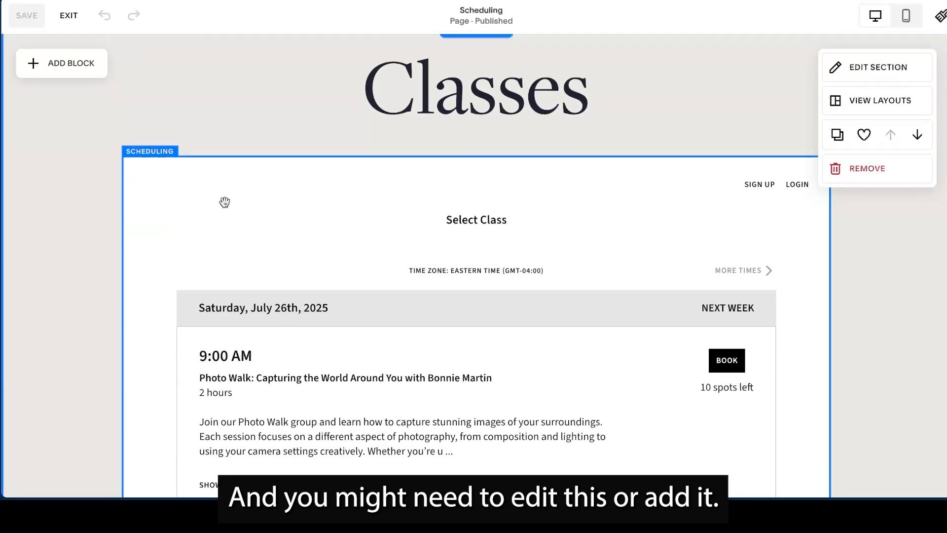
- View the content settings of the scheduling block below the Classes heading, and close them
left_click(224, 203)
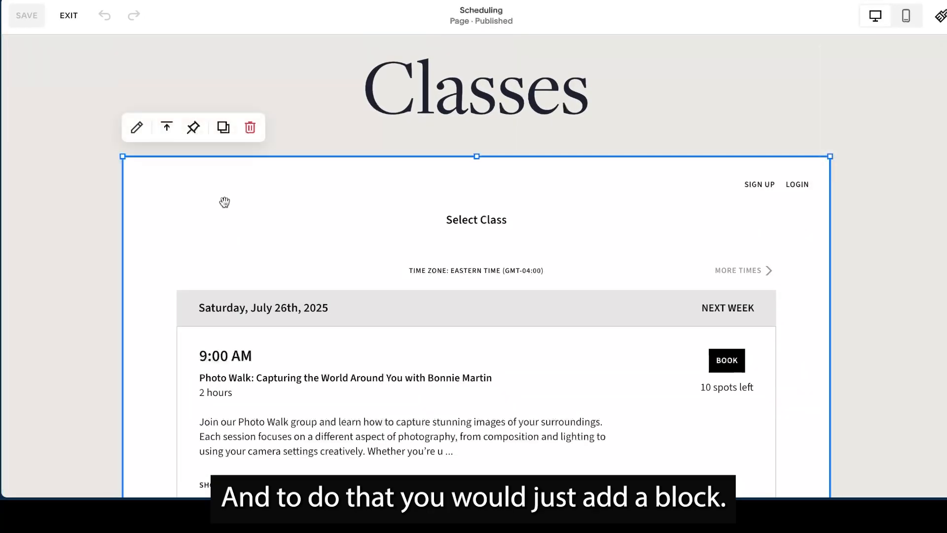
left_click(137, 129)
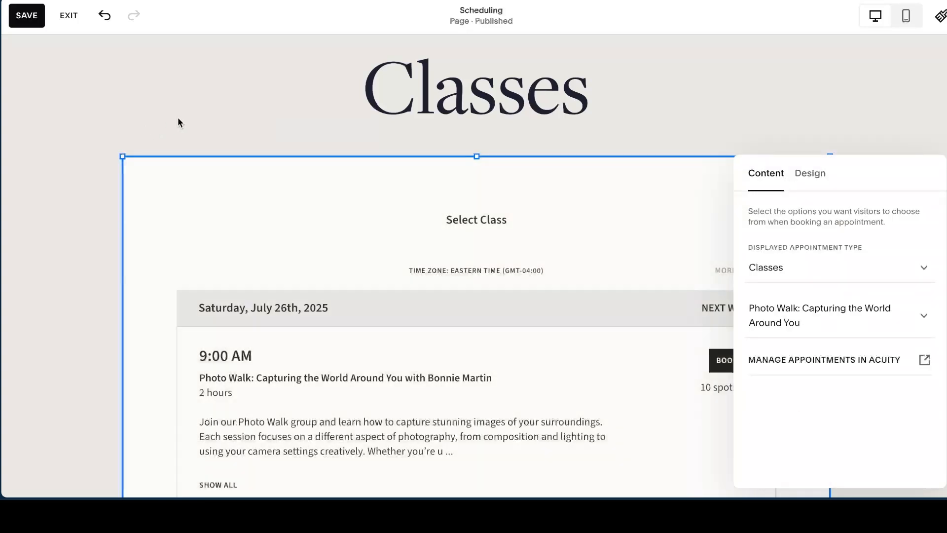
left_click(178, 120)
- Look up the Scheduling block among the blocks that can be added, close the list, and select the existing scheduling block
left_click(55, 66)
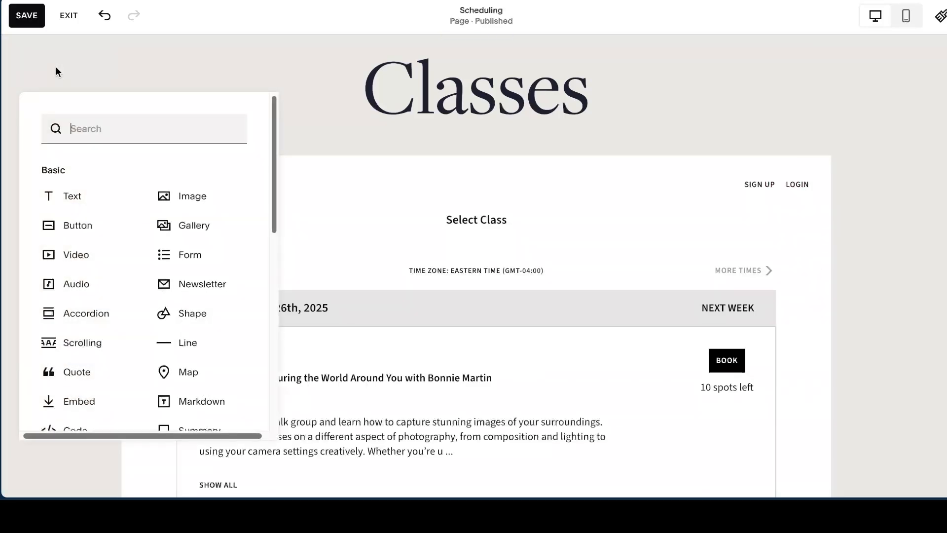
scroll(102, 269, "down", 5)
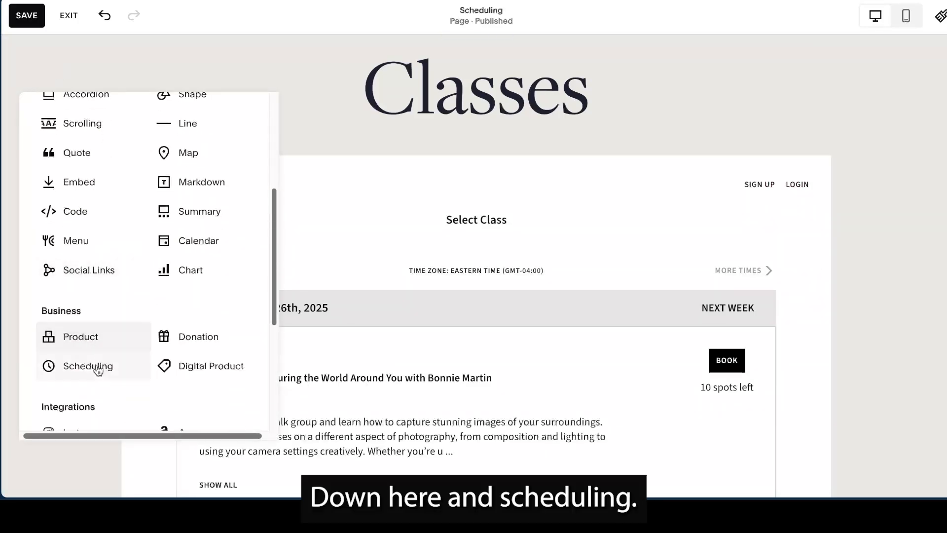
left_click(323, 132)
left_click(304, 202)
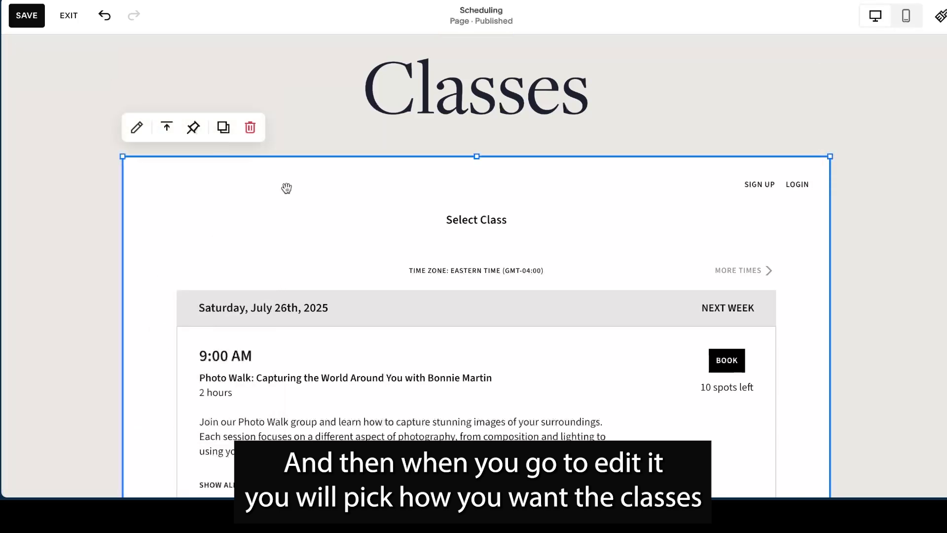
- View the scheduling block's settings, and look over the listed Photo Walk dates on the website's Classes page
left_click(136, 127)
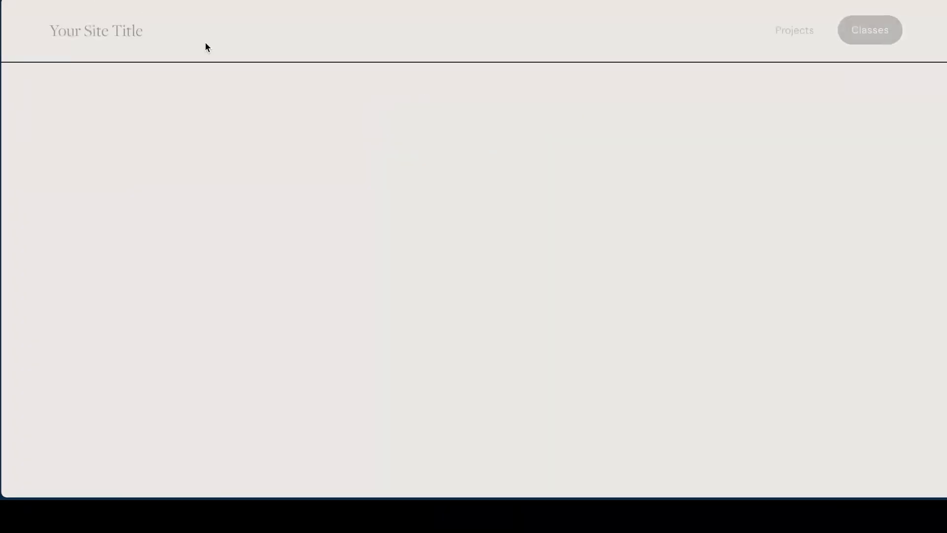
scroll(413, 209, "down", 4)
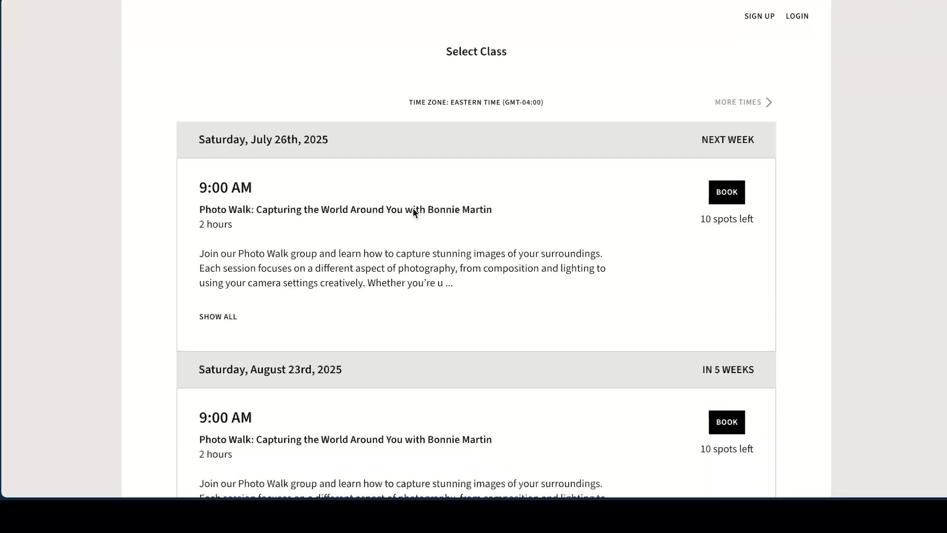
scroll(438, 243, "down", 4)
scroll(442, 247, "up", 8)
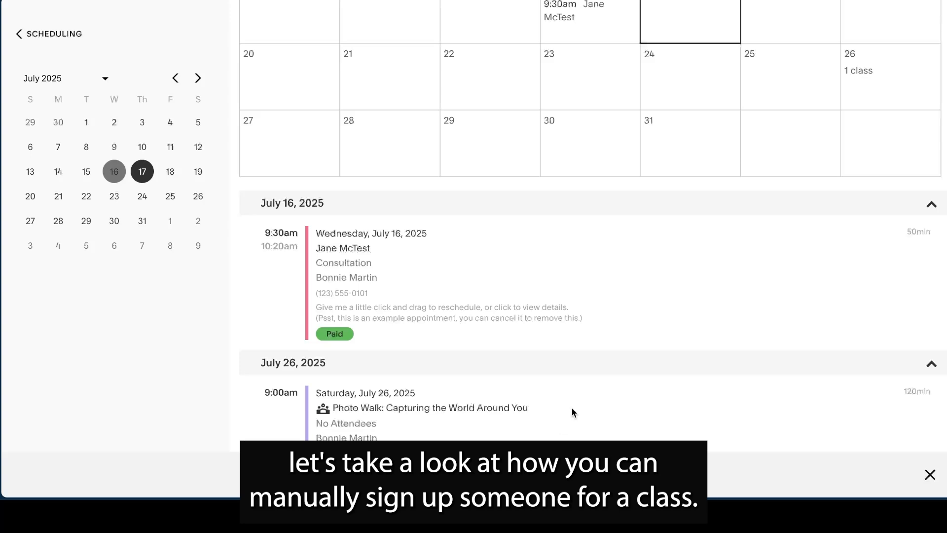
- Start adding an attendee to the July 26, 2025 Photo Walk class, and expand the client name and the forms and notes sections
left_click(434, 409)
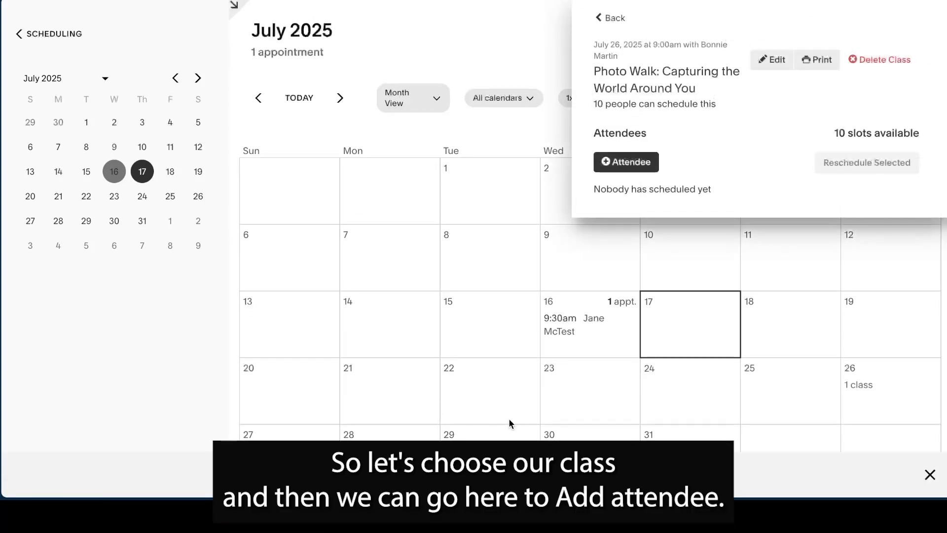
left_click(650, 167)
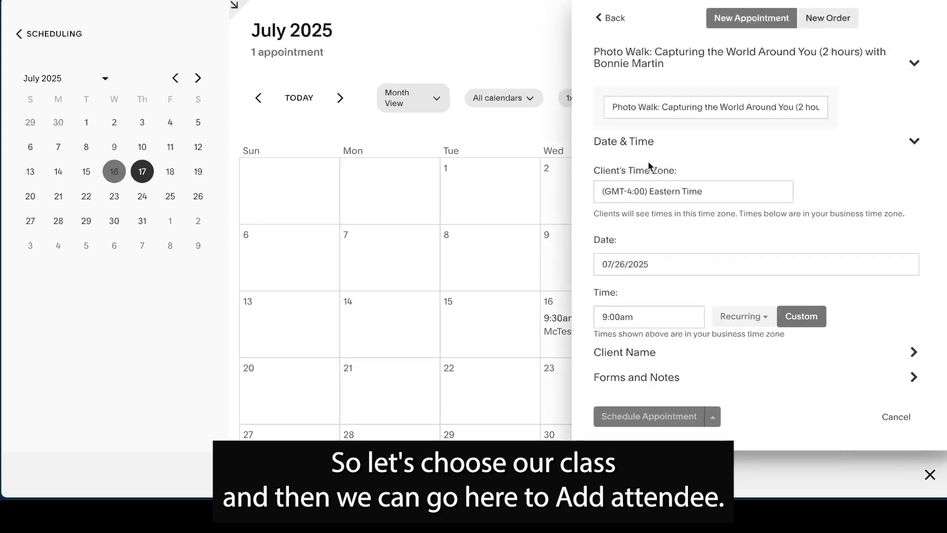
left_click(916, 353)
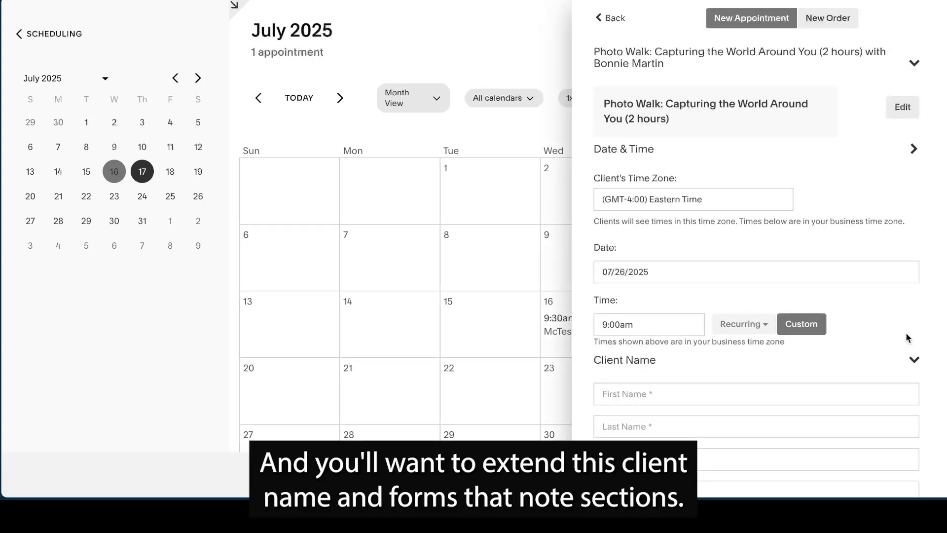
scroll(906, 288, "down", 5)
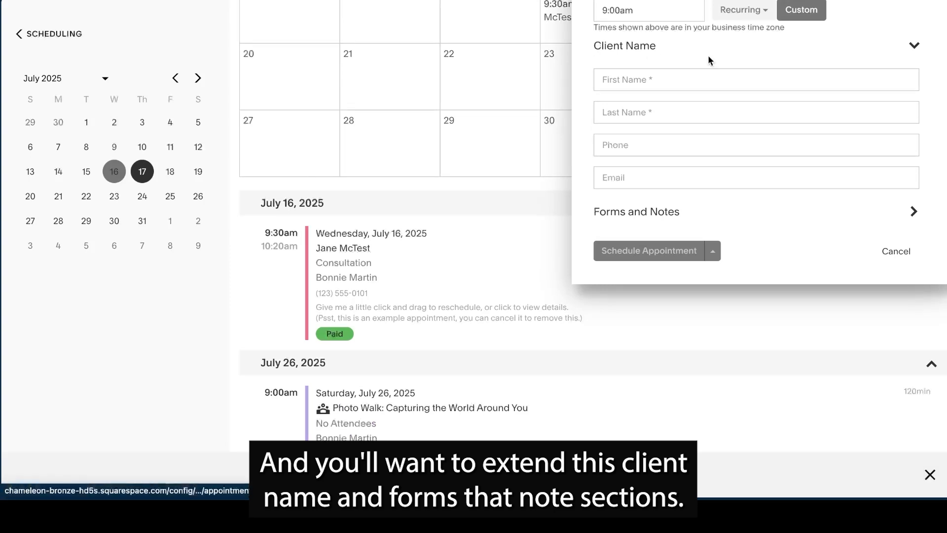
left_click(913, 212)
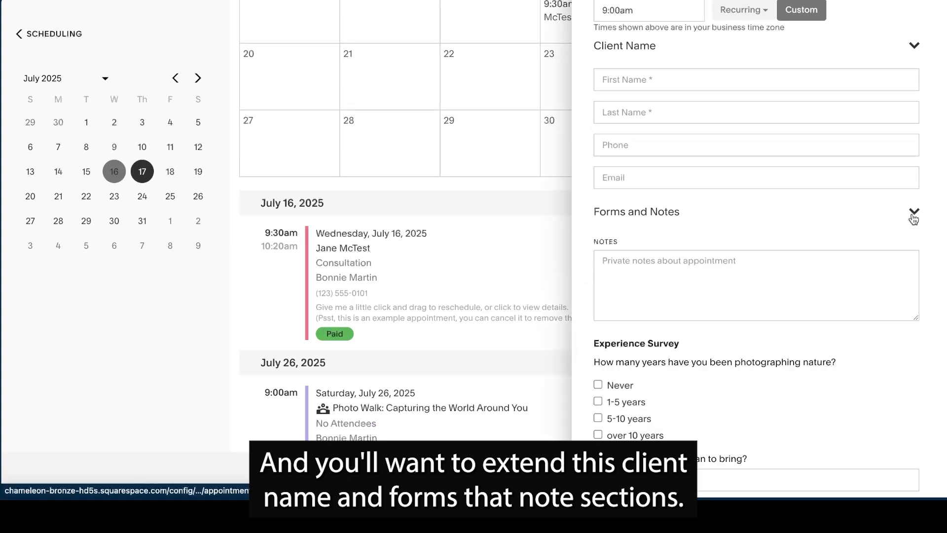
scroll(761, 379, "down", 2)
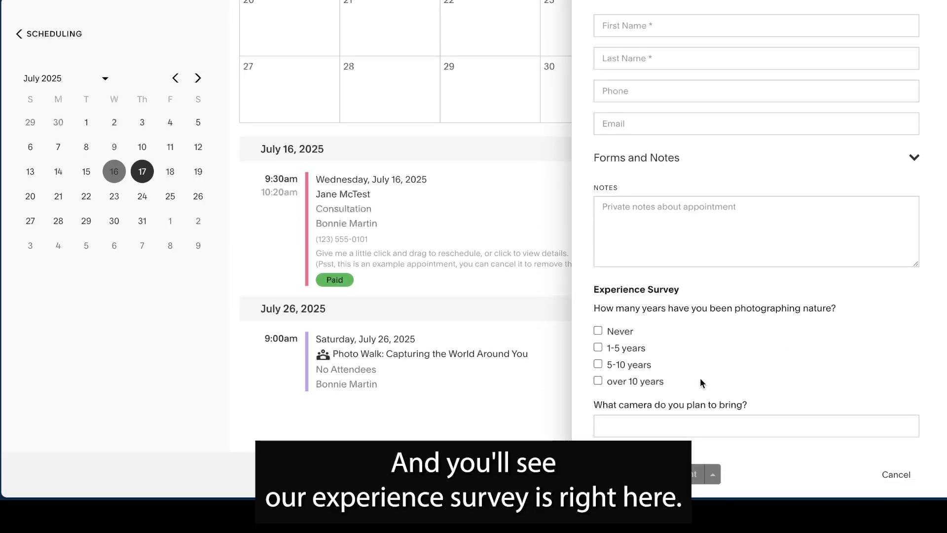
scroll(761, 379, "up", 3)
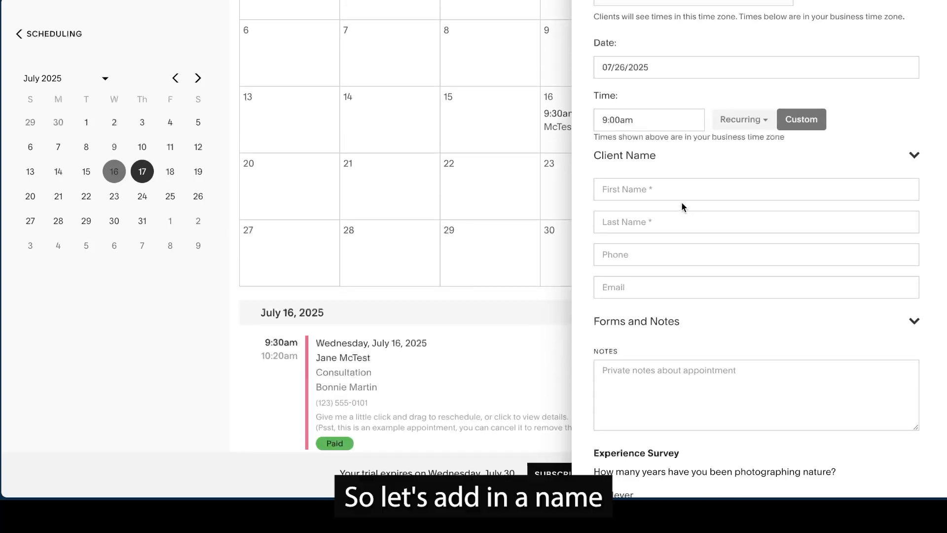
- Enter the client's first name, last name and e-mail for the new attendee
left_click(676, 191)
key("Tab")
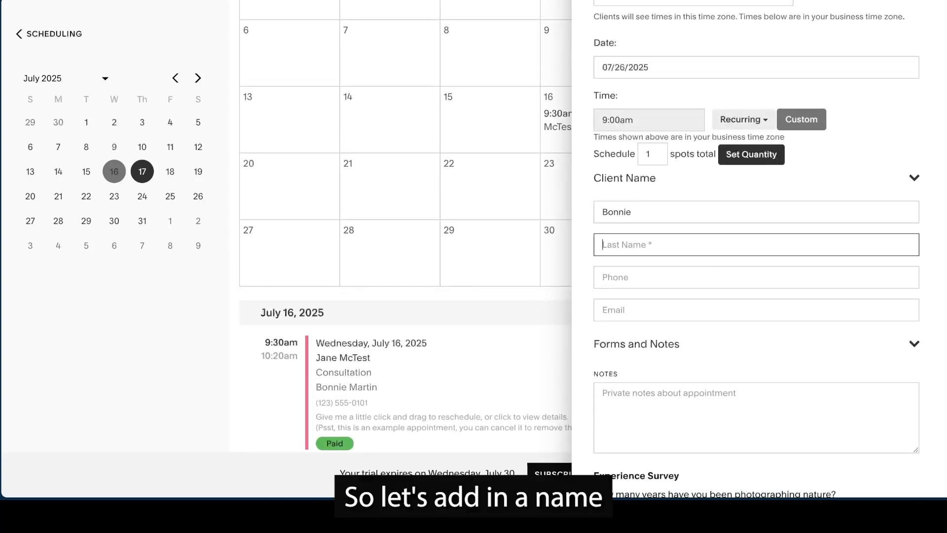
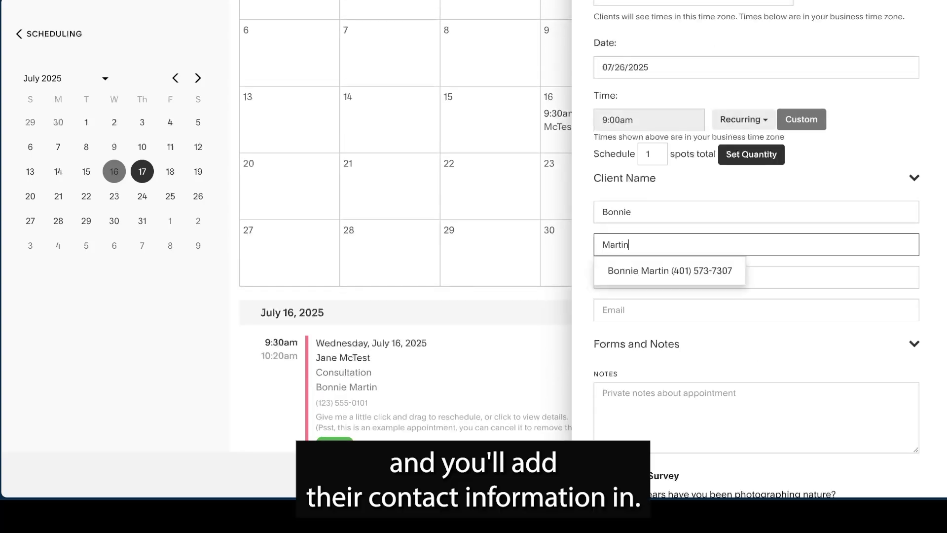
left_click(747, 187)
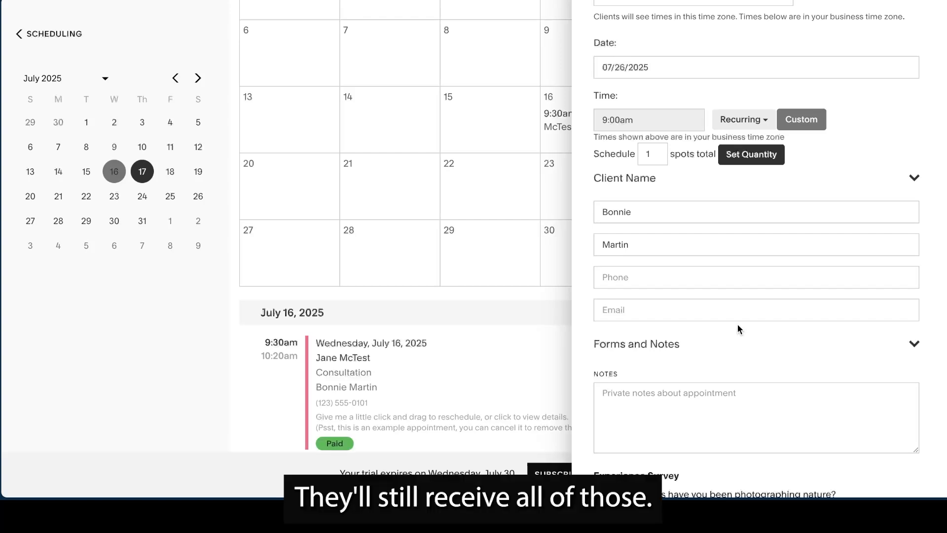
left_click(677, 318)
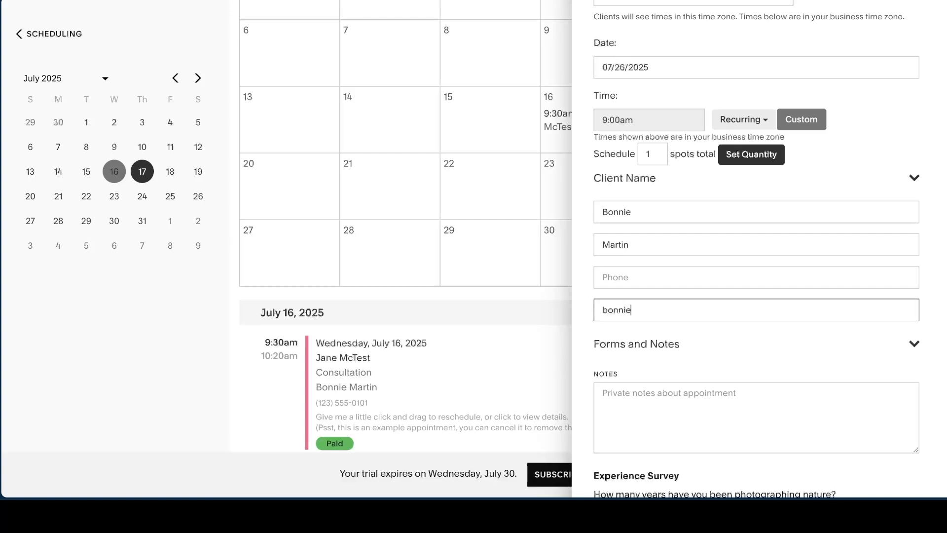
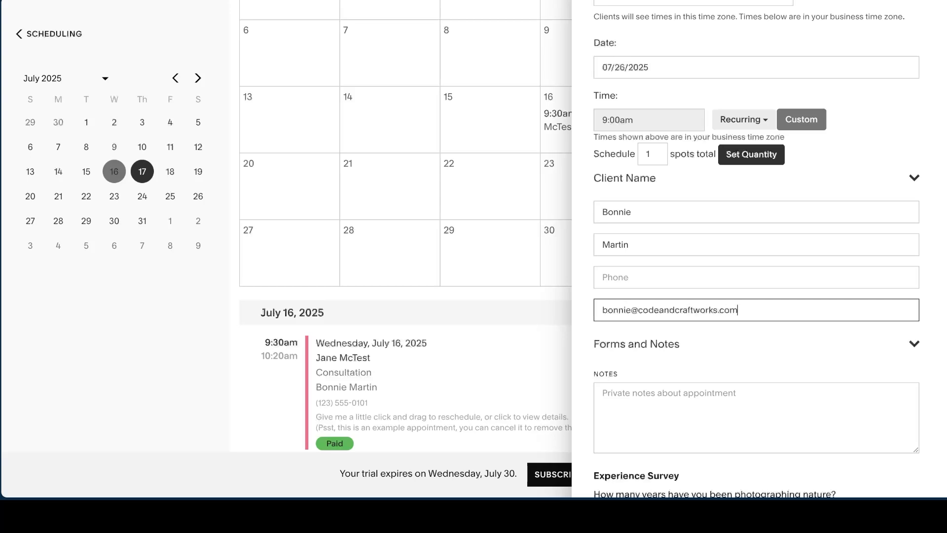
- Answer the Experience Survey with "Never" and the camera "smartphone", and schedule the attendee's appointment, closing its details
scroll(793, 345, "down", 4)
left_click(798, 346)
left_click(597, 320)
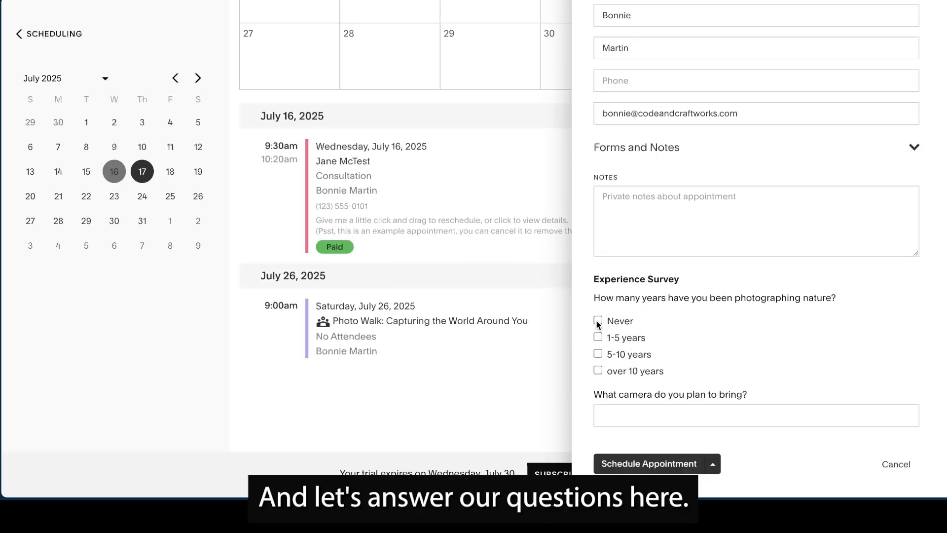
left_click(706, 410)
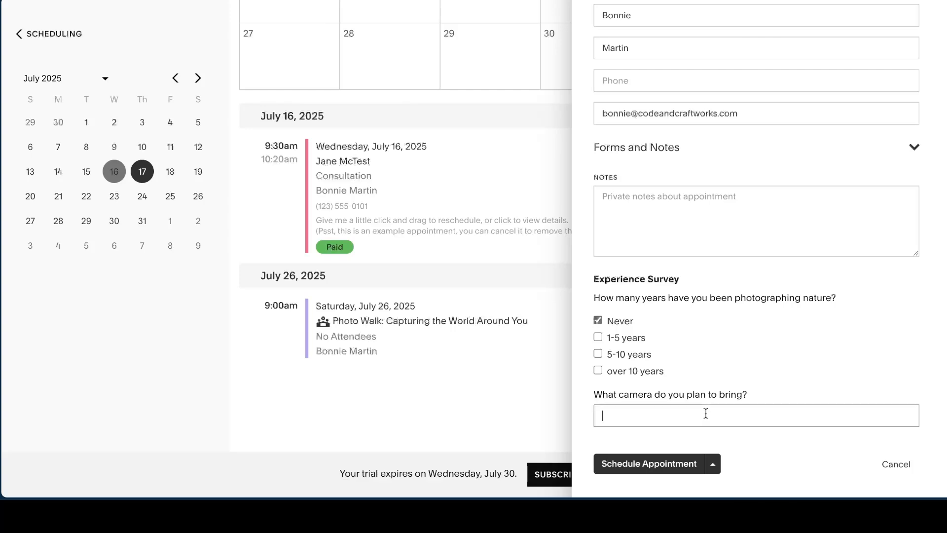
type("smartphone")
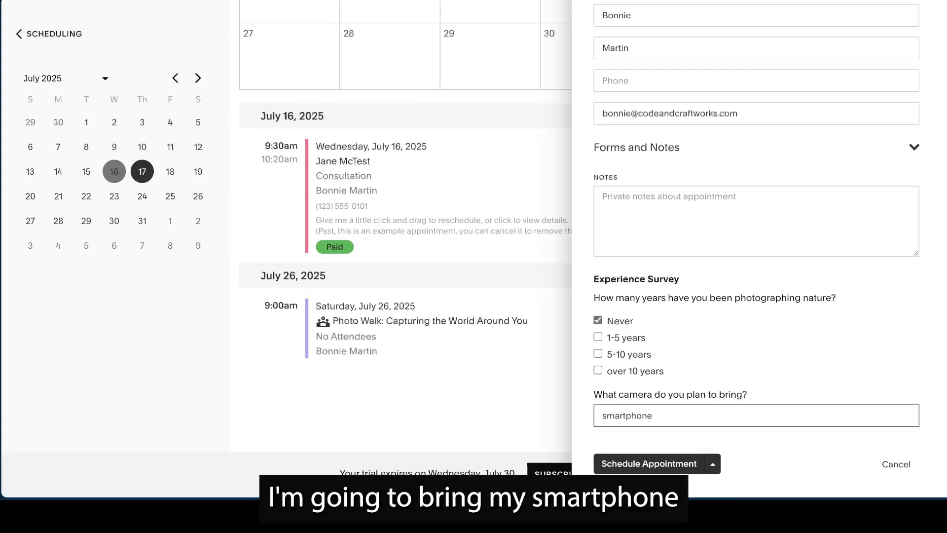
left_click(670, 466)
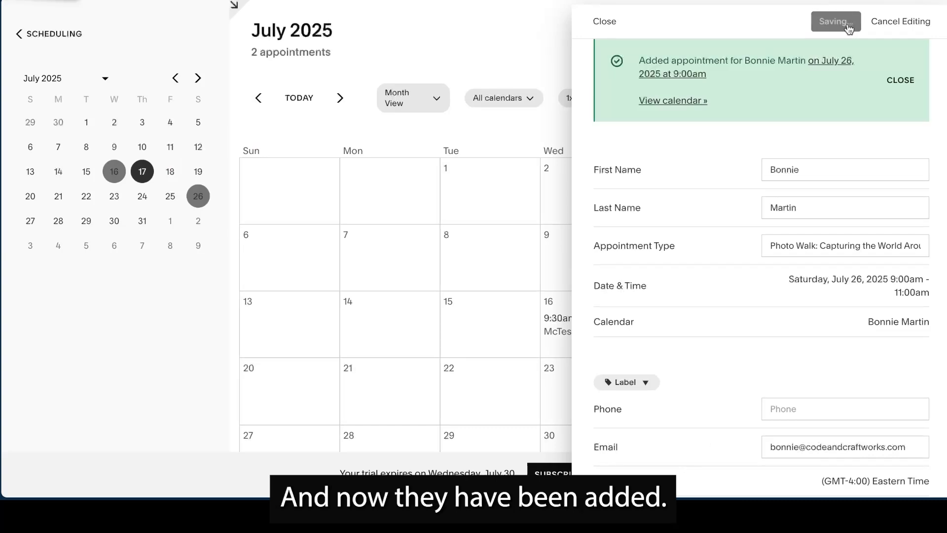
left_click(604, 21)
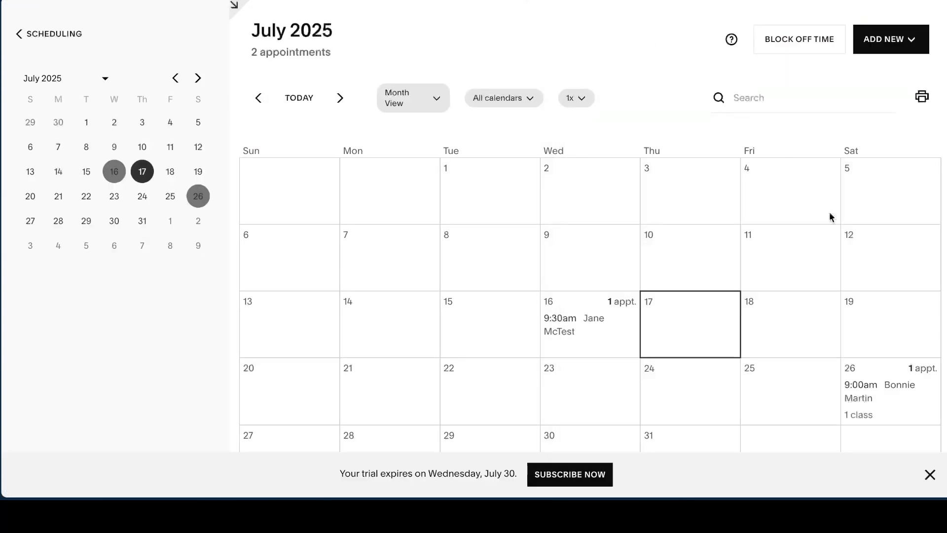
- Cancel the attendee's July 26 Photo Walk appointment with an e-mail sent to the client, and check the class entry in the calendar
scroll(906, 409, "down", 8)
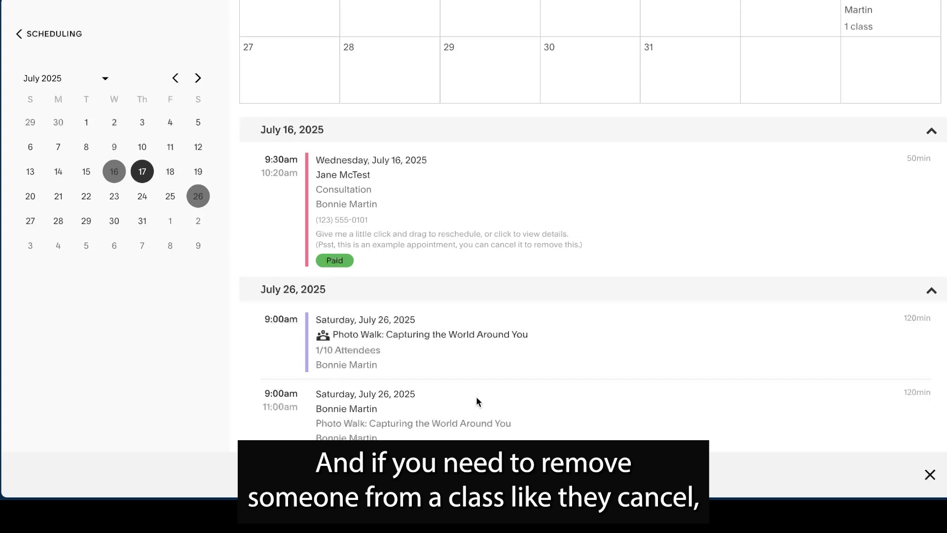
left_click(363, 413)
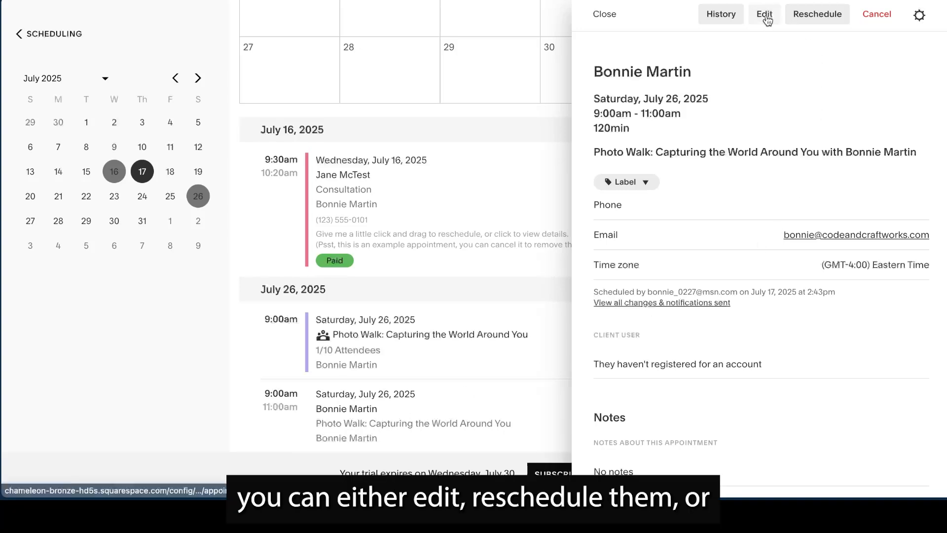
left_click(876, 11)
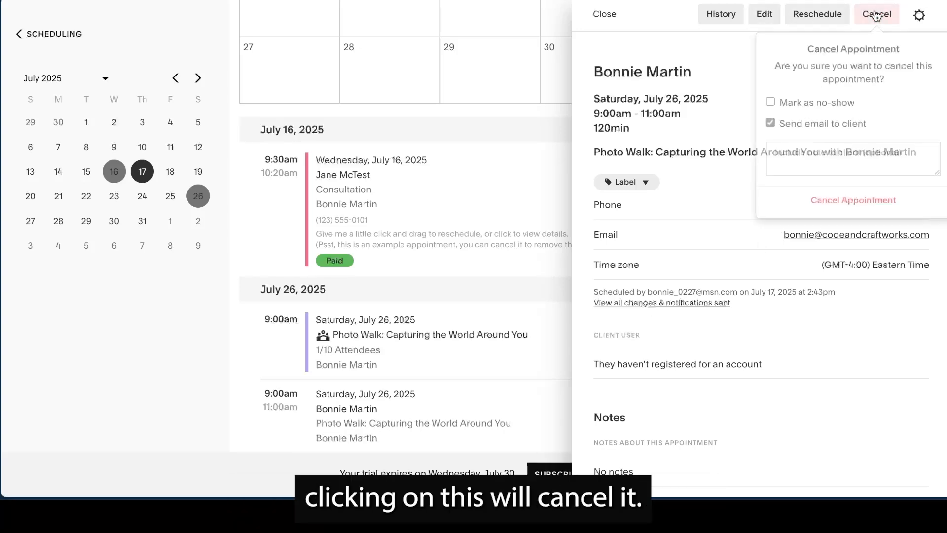
left_click(861, 211)
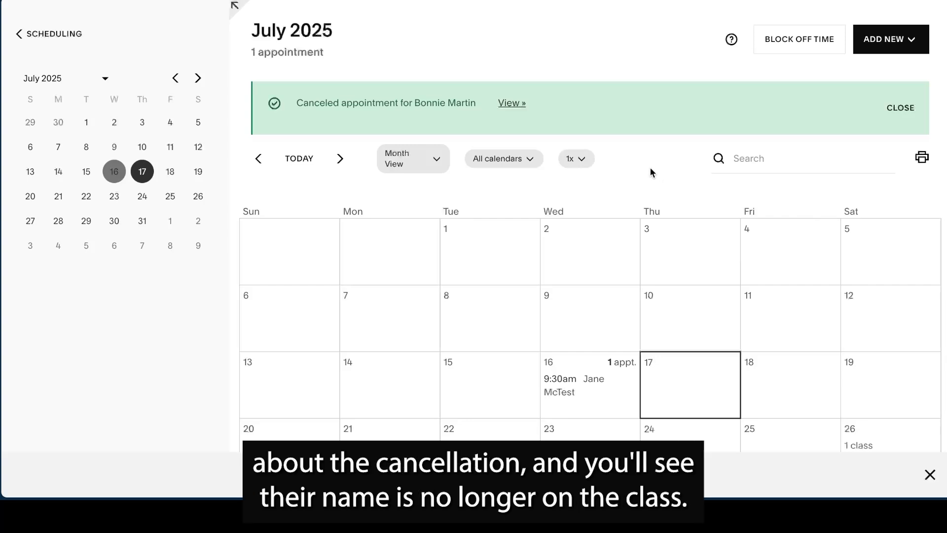
scroll(744, 220, "down", 6)
scroll(496, 282, "down", 1)
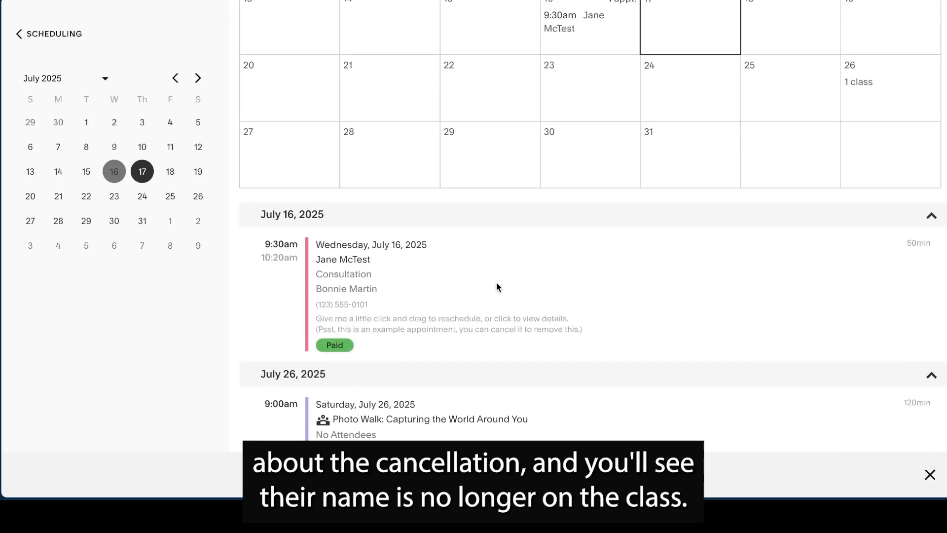